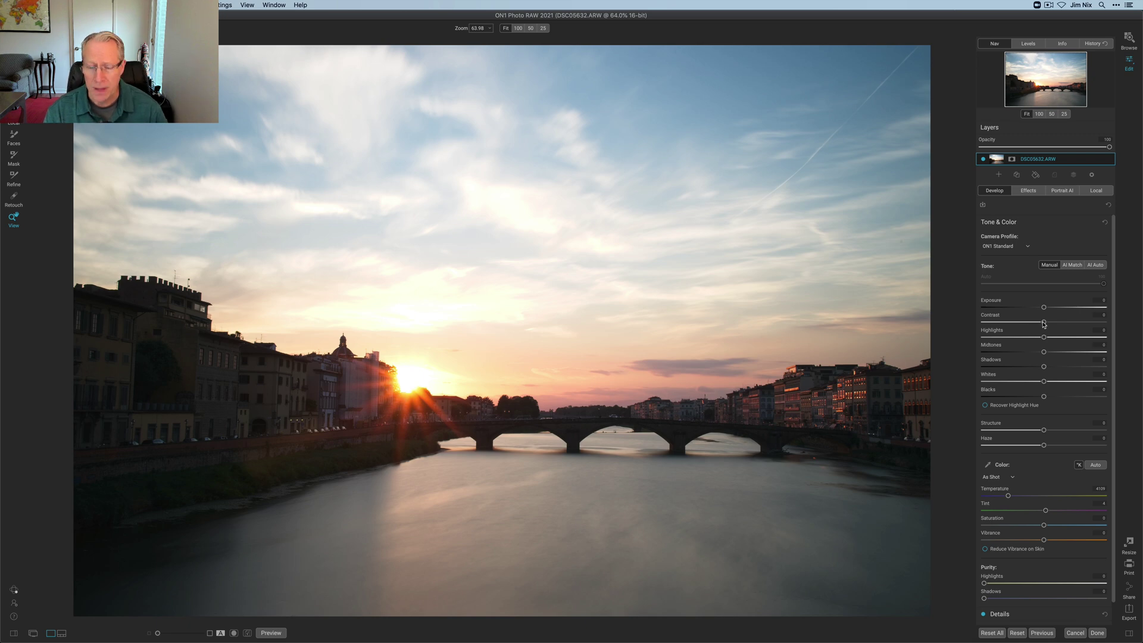
- Raise contrast slightly, pull Highlights to -55, warm the Temperature, and compare with the original
drag(1044, 324, 1052, 326)
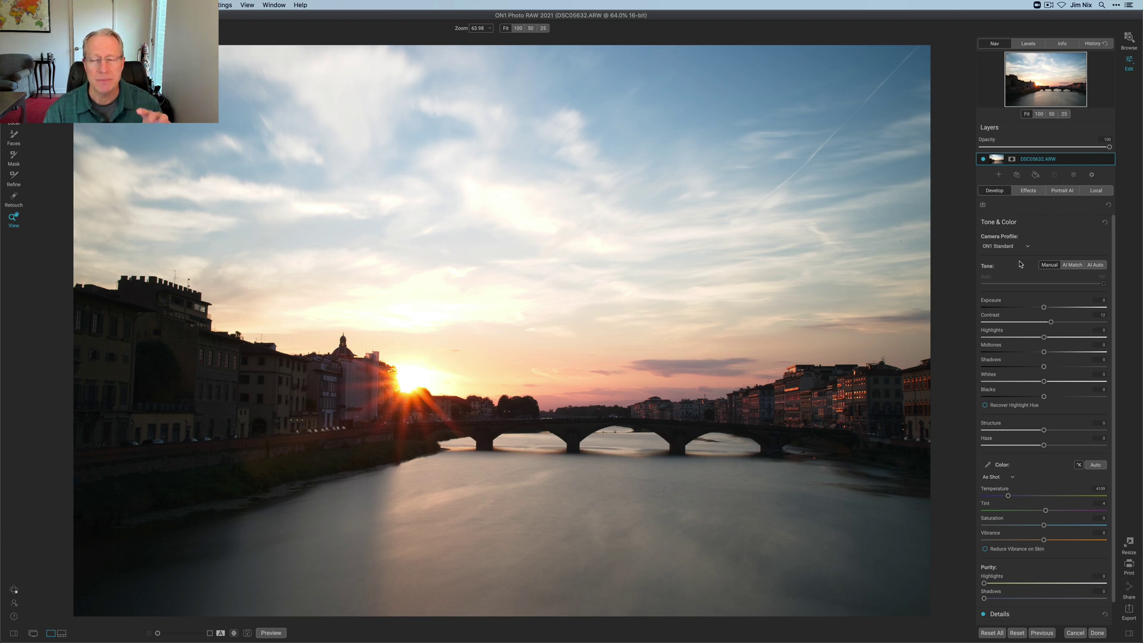
scroll(1035, 303, down, 2)
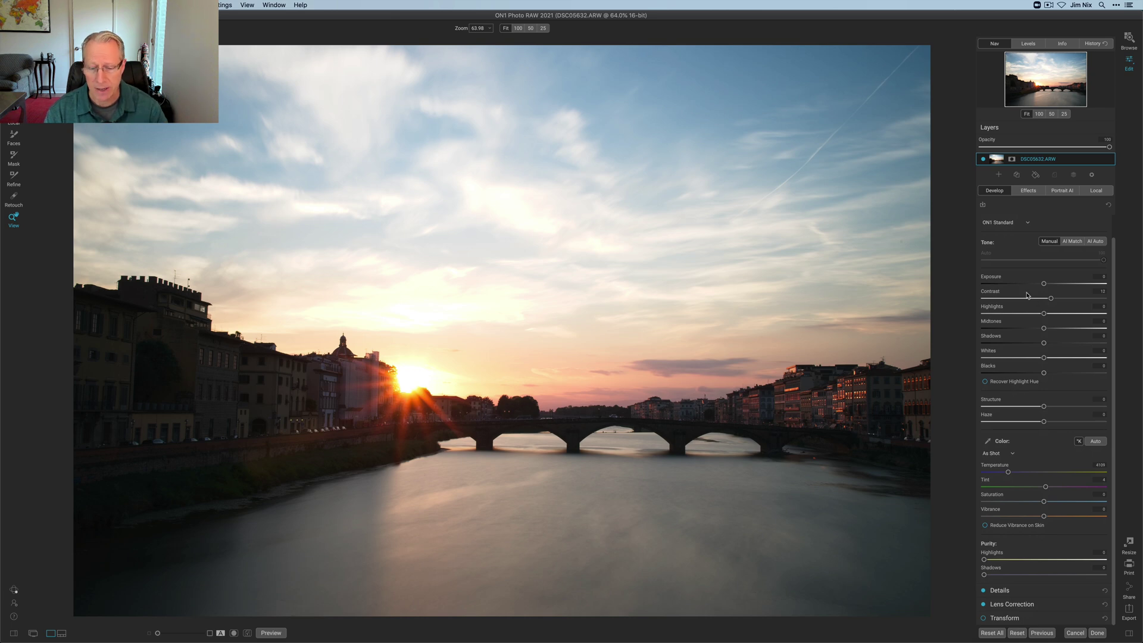
drag(1044, 316, 1012, 316)
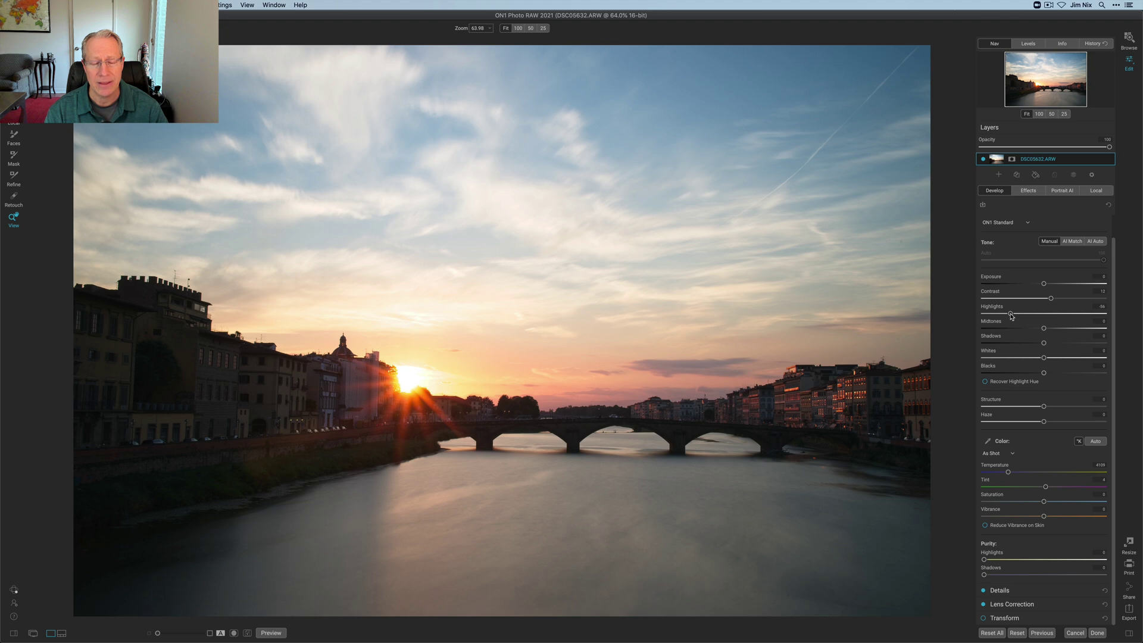
drag(1008, 472, 1050, 488)
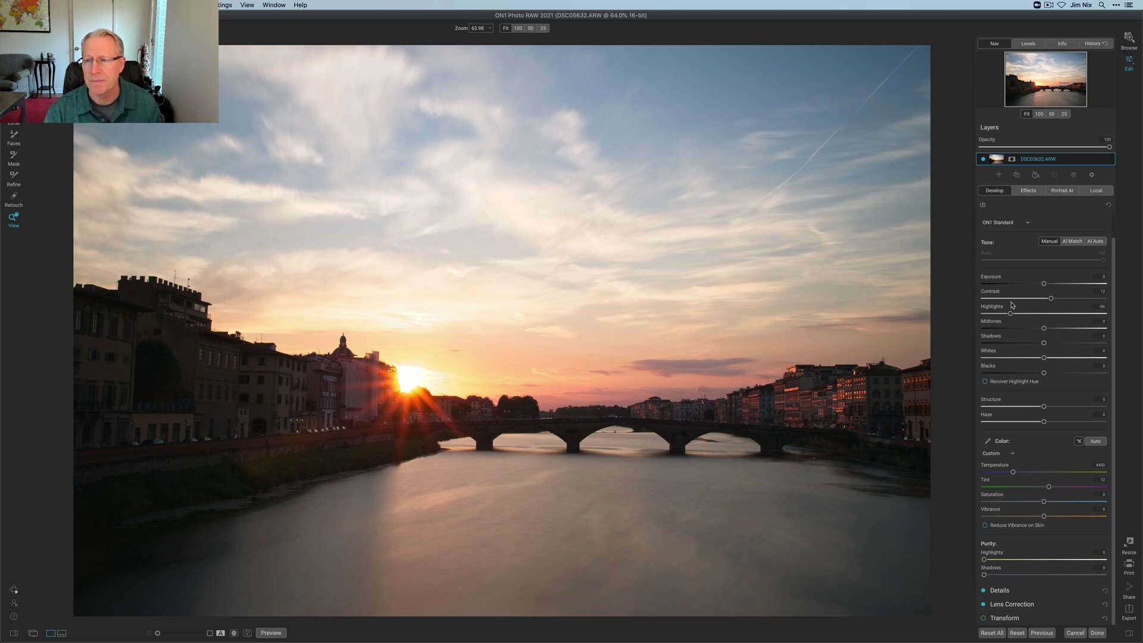
key(super+p)
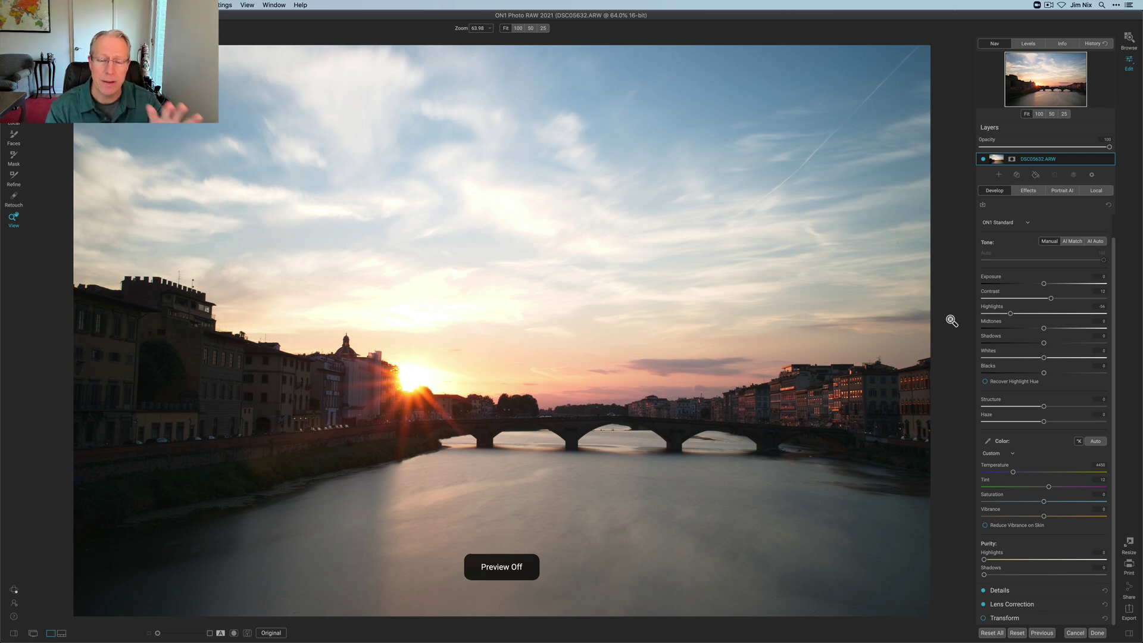
key(super+p)
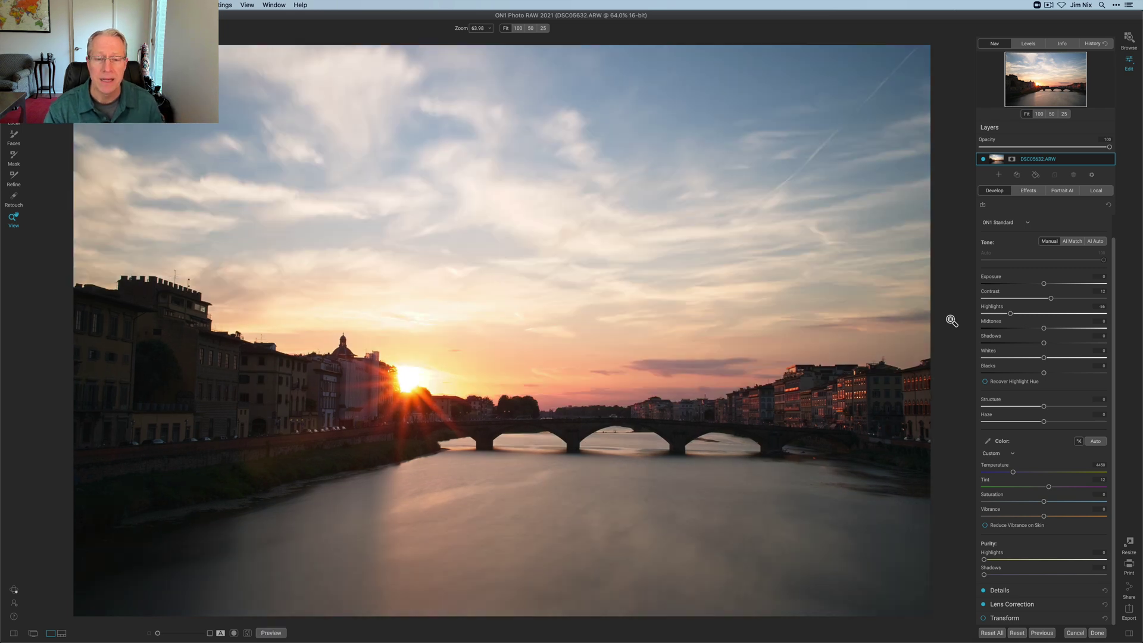
- Add a Dynamic Contrast filter from the Effects tab and raise its Small detail contrast slightly
click(1029, 192)
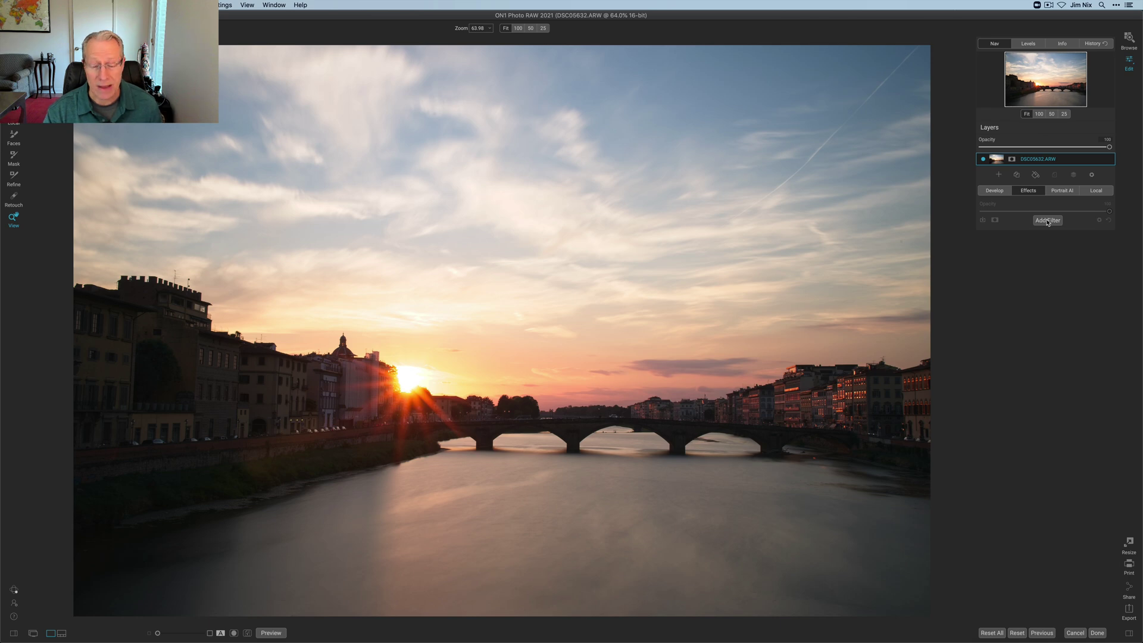
click(1048, 220)
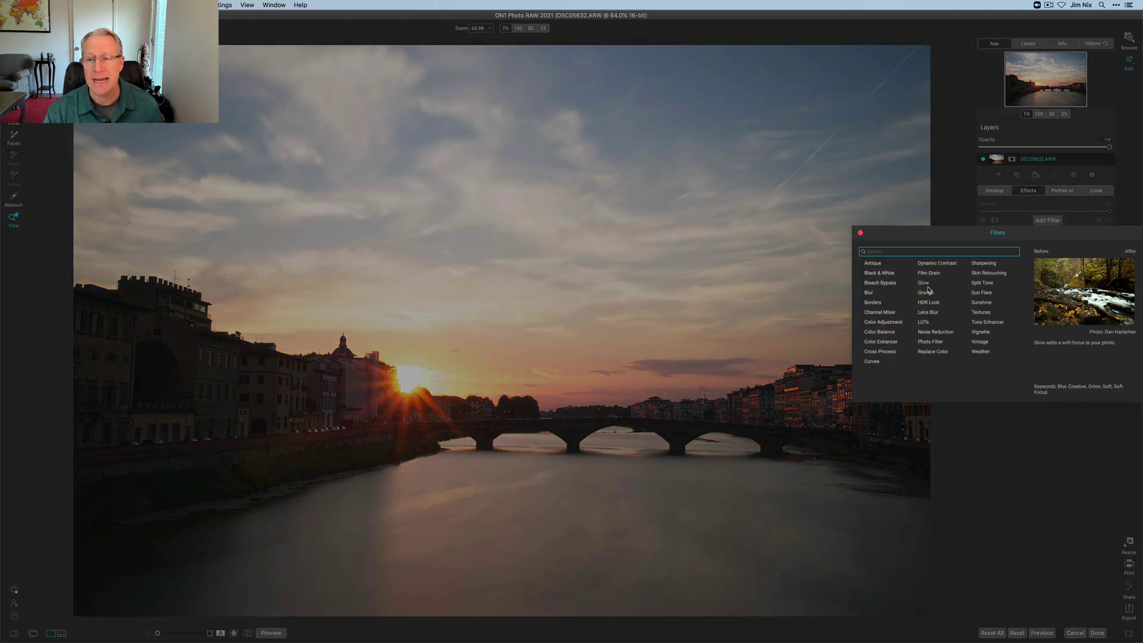
click(937, 264)
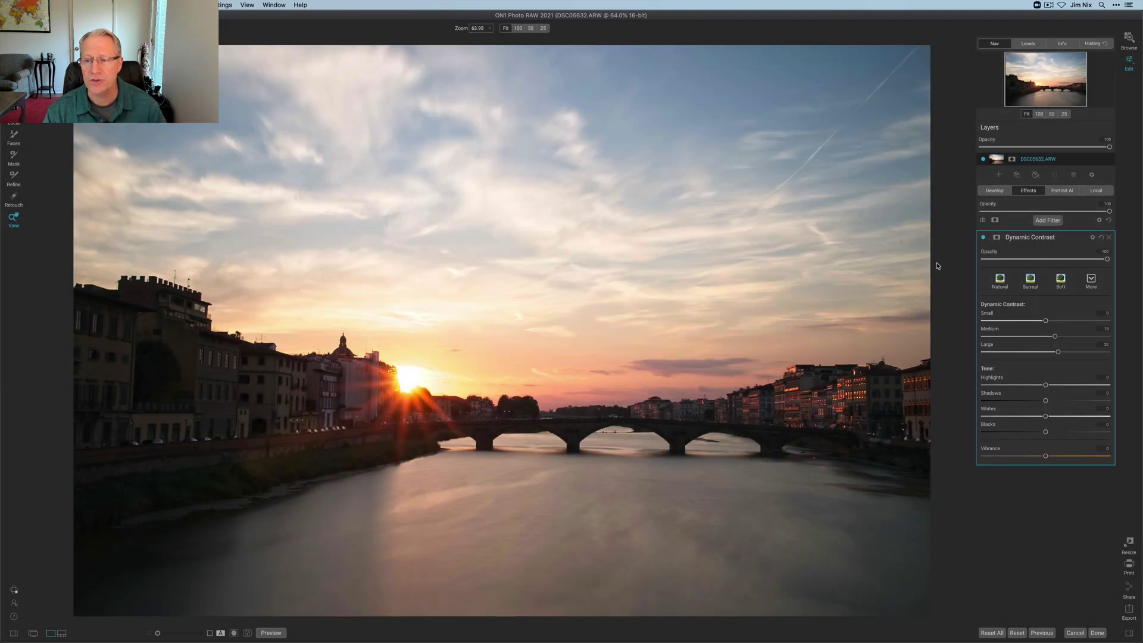
drag(1046, 321, 1051, 322)
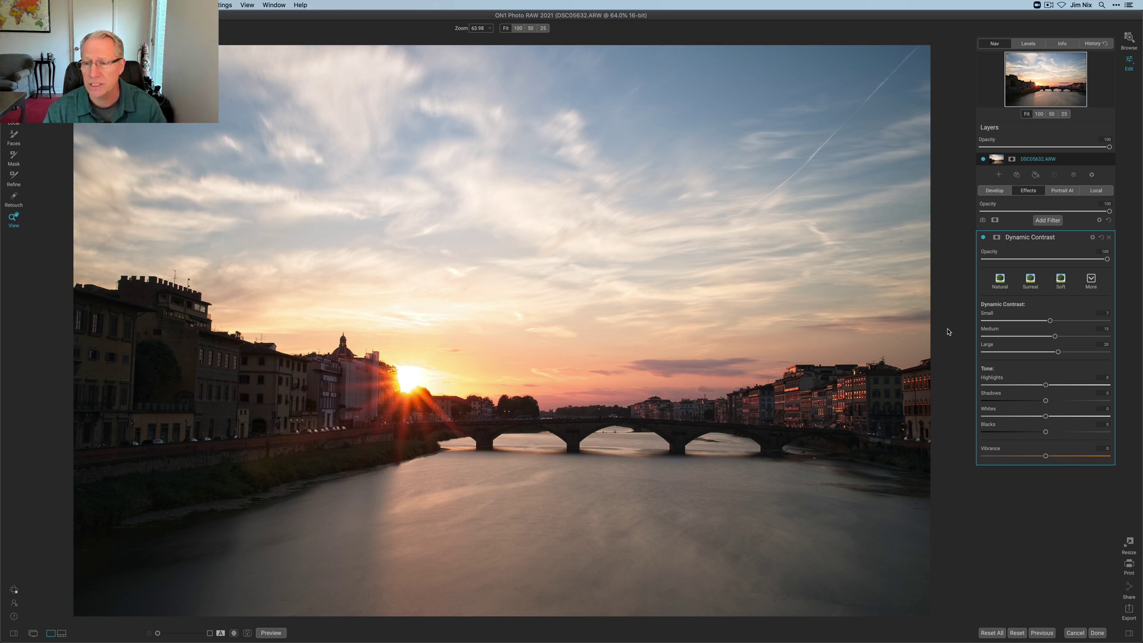
- Give Dynamic Contrast an inverted mask and paint the effect in over the buildings
click(996, 237)
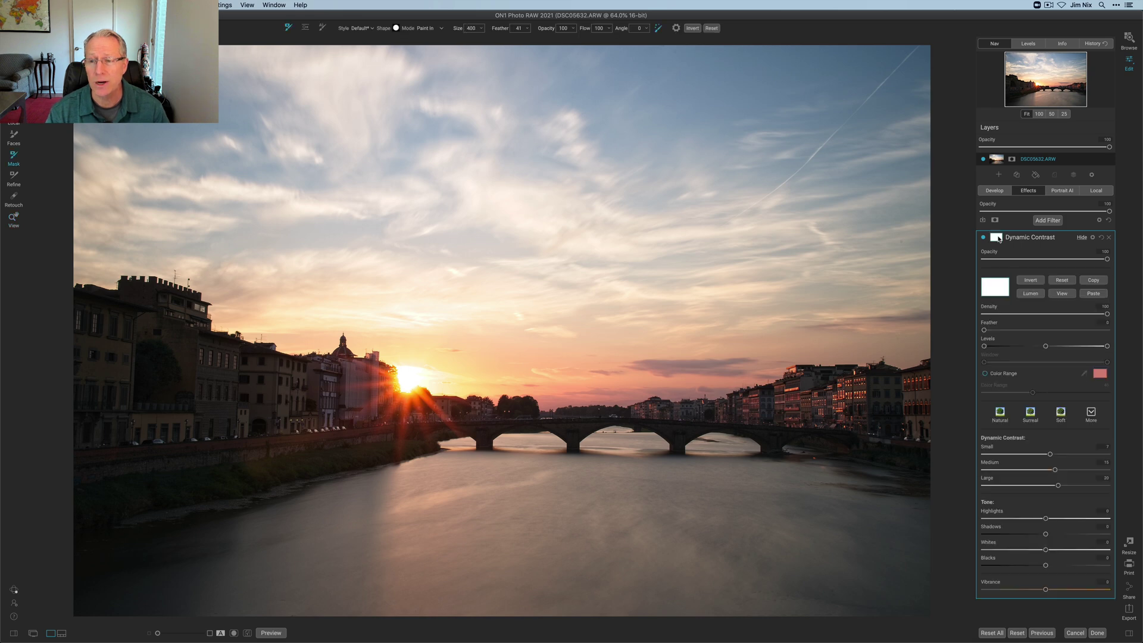
click(1032, 280)
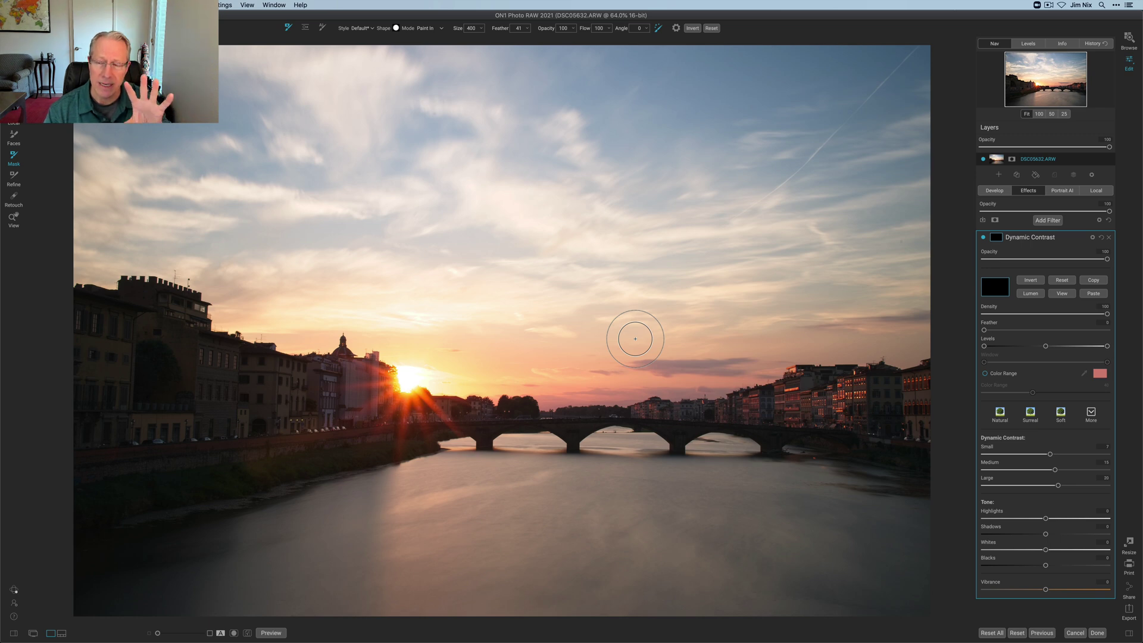
click(436, 29)
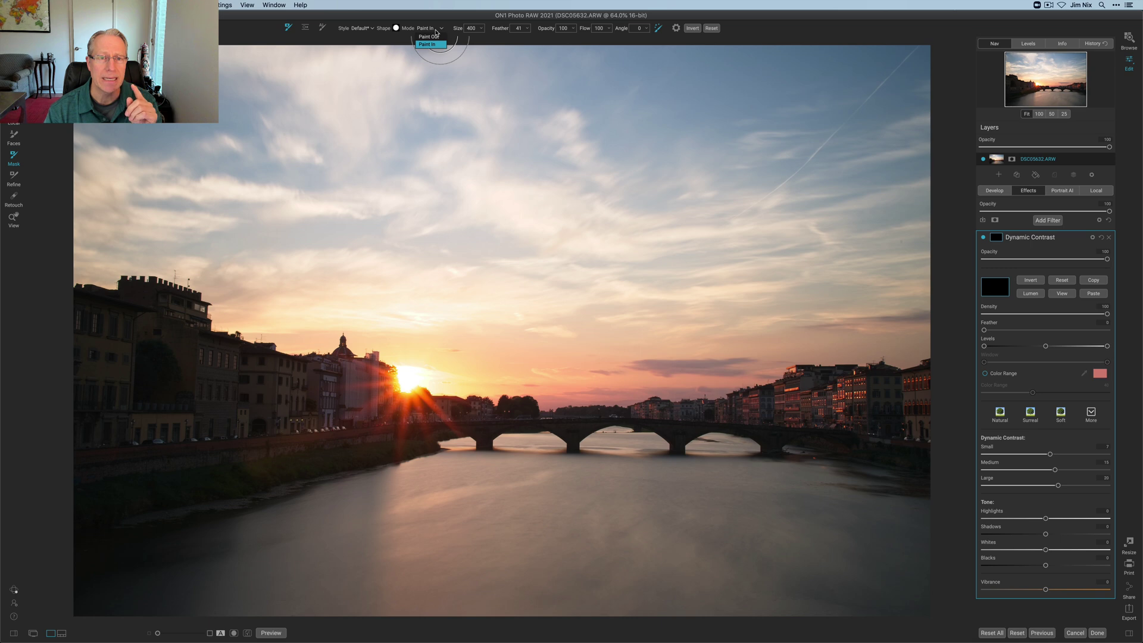
click(436, 32)
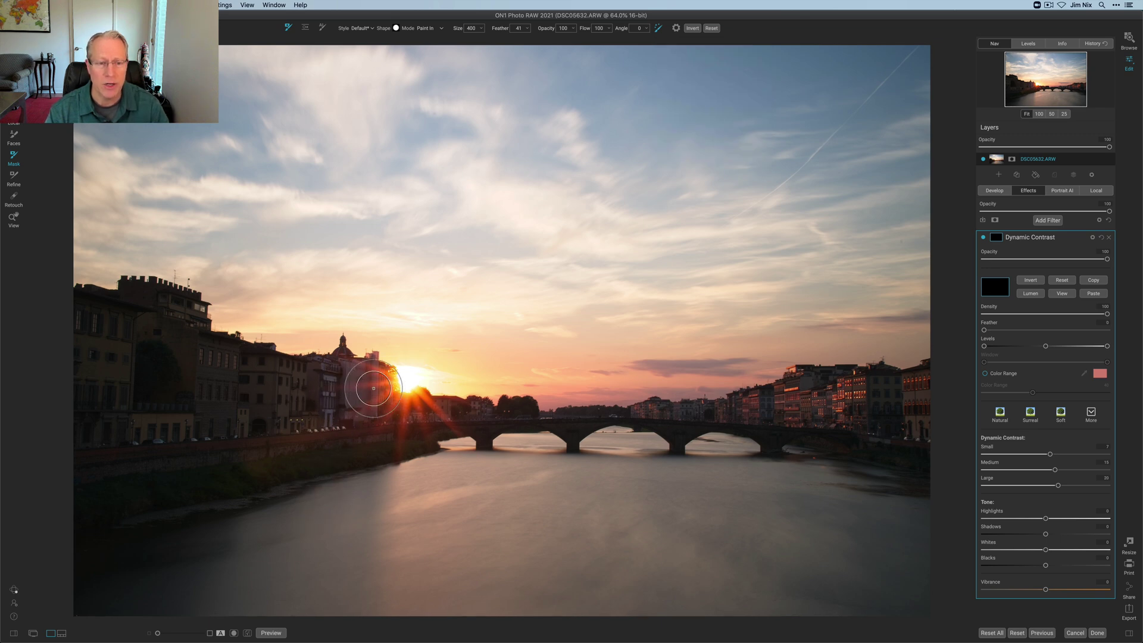
mouse_move(284, 382)
mouse_down()
mouse_move(220, 387)
mouse_move(155, 373)
mouse_move(138, 309)
mouse_move(936, 400)
mouse_move(935, 453)
mouse_move(772, 438)
mouse_up()
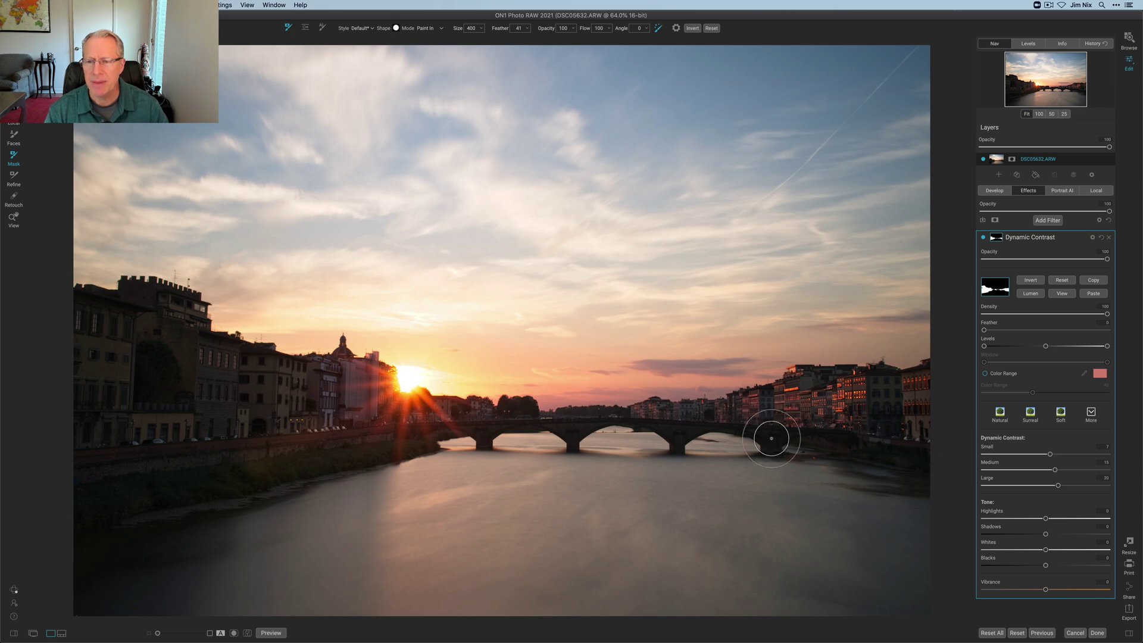
- In mask view, use Paint Out to erase the mask around the sun along the skyline
click(1063, 294)
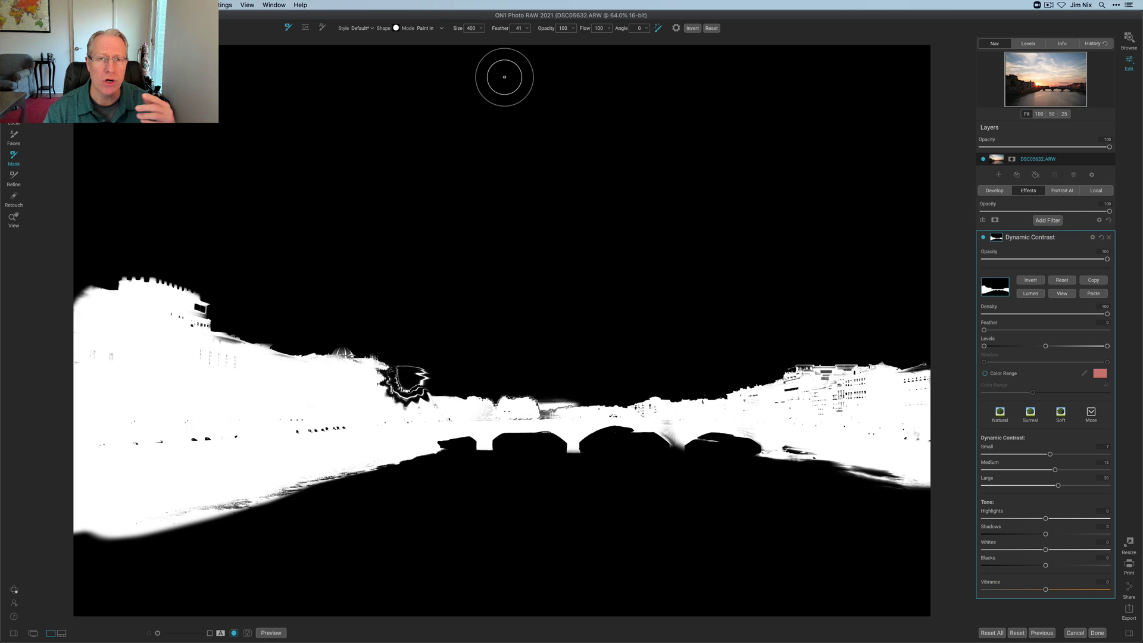
click(442, 28)
click(434, 40)
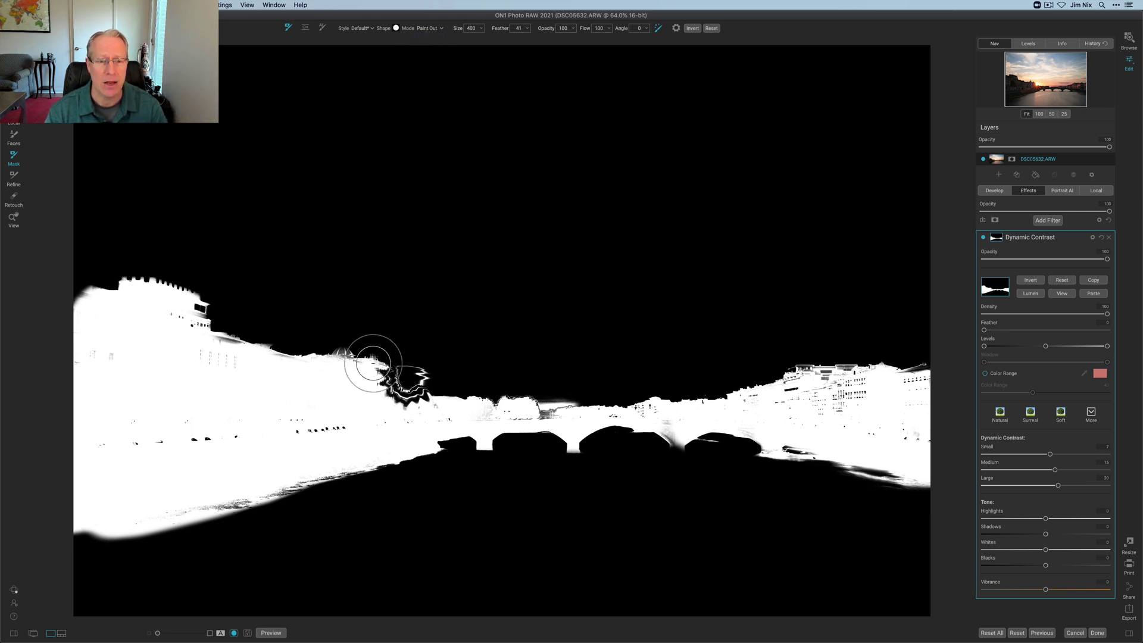
mouse_move(373, 363)
mouse_down()
mouse_move(439, 370)
mouse_move(441, 360)
mouse_move(418, 364)
mouse_move(409, 317)
mouse_up()
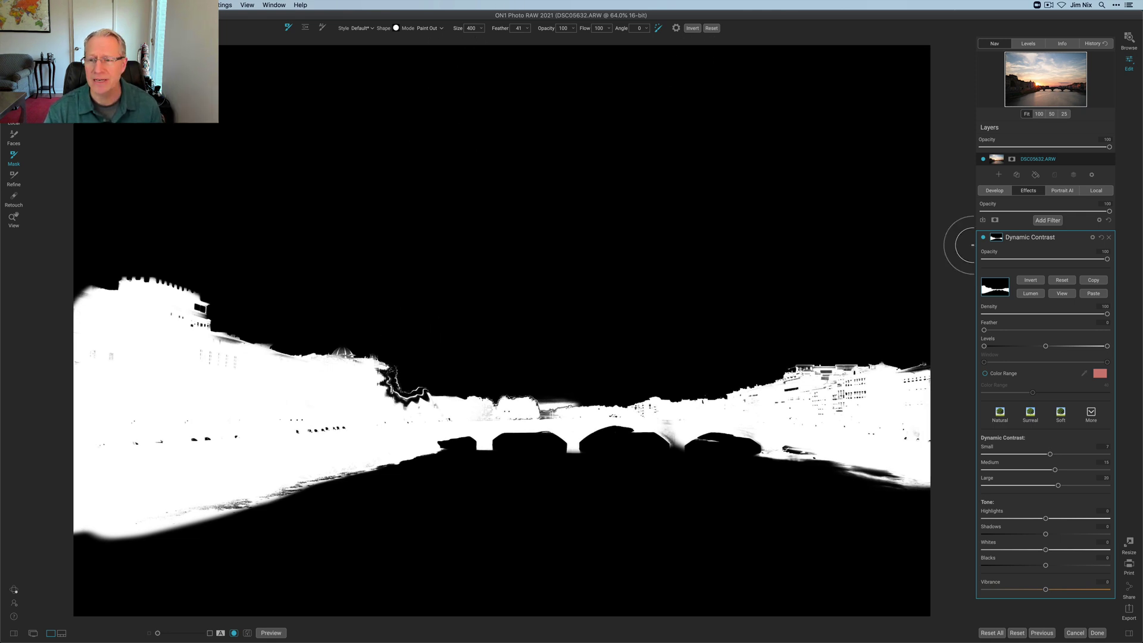
click(1062, 293)
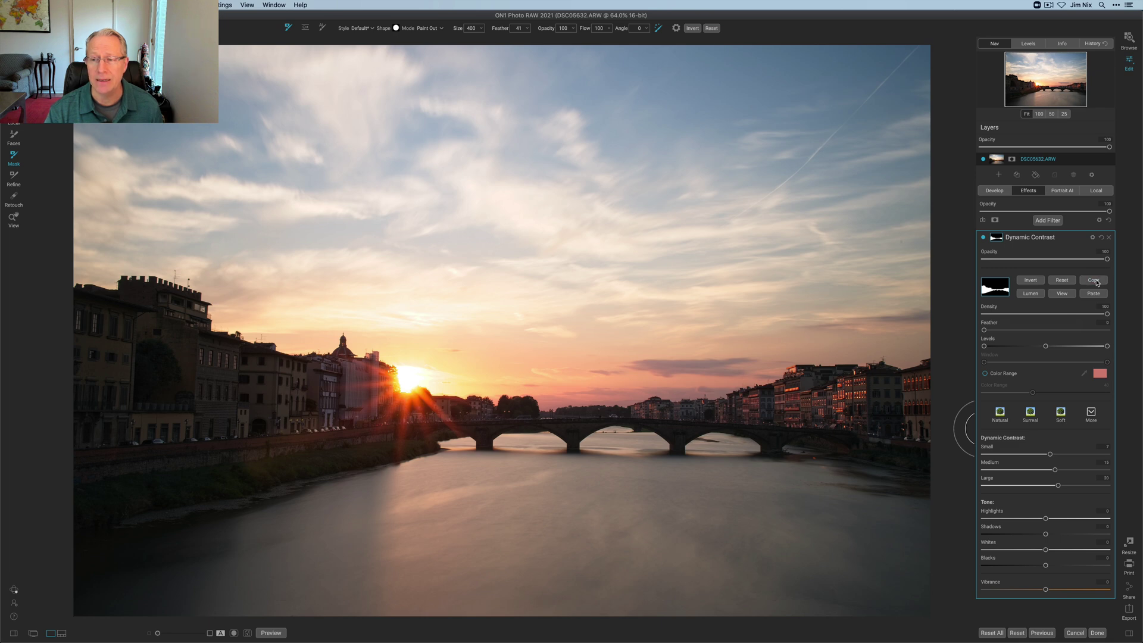
- Add an HDR Look filter and give it the copied foreground mask
click(1048, 221)
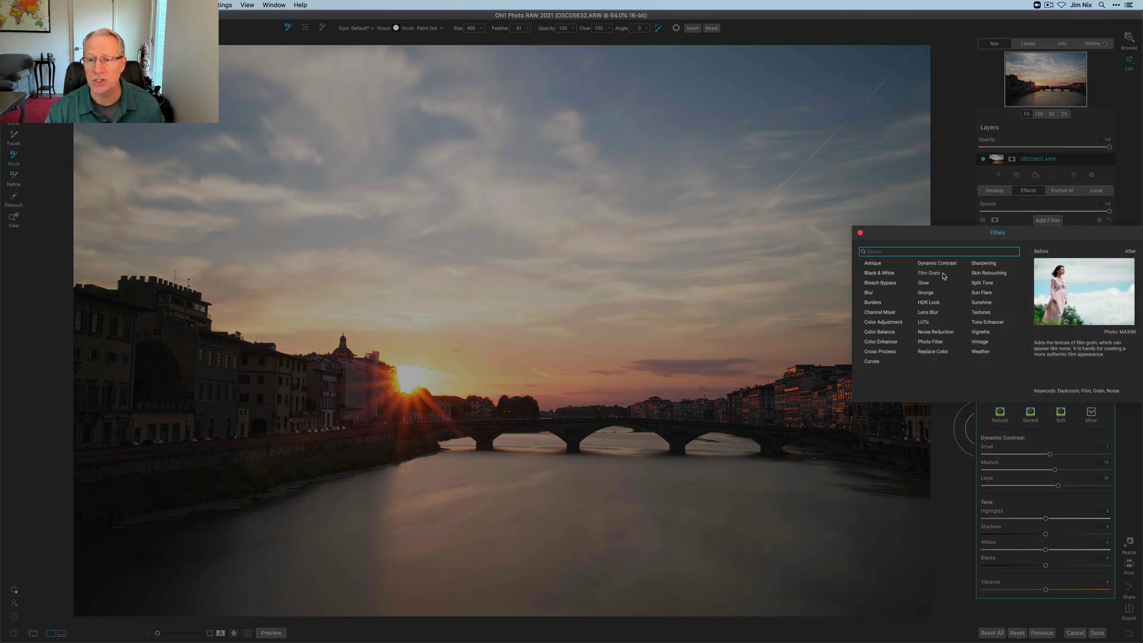
click(934, 307)
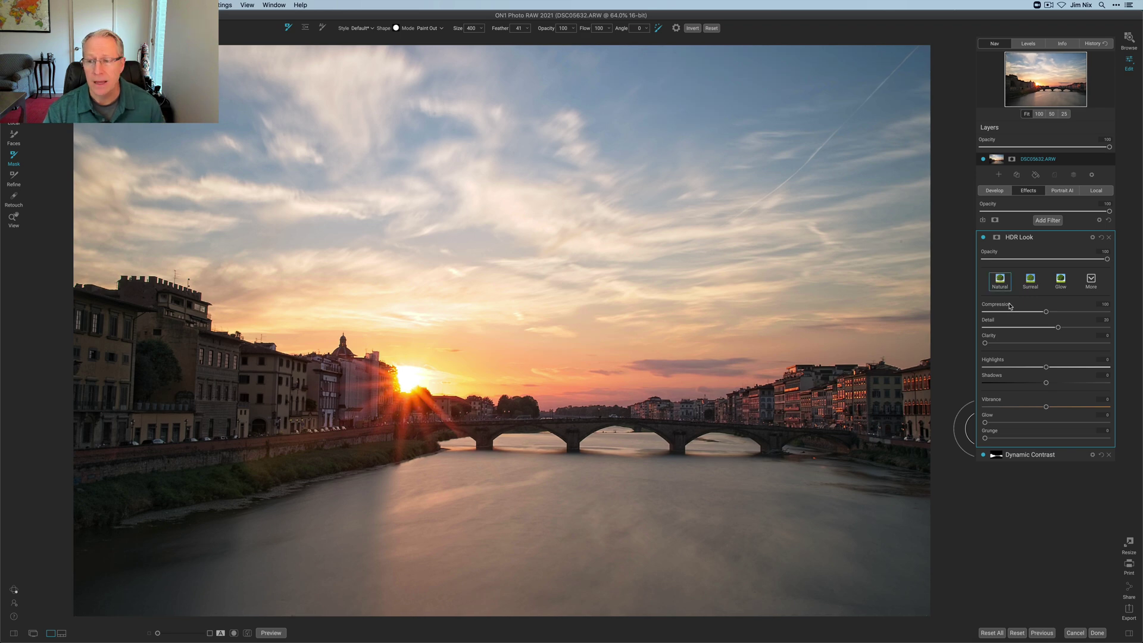
click(996, 238)
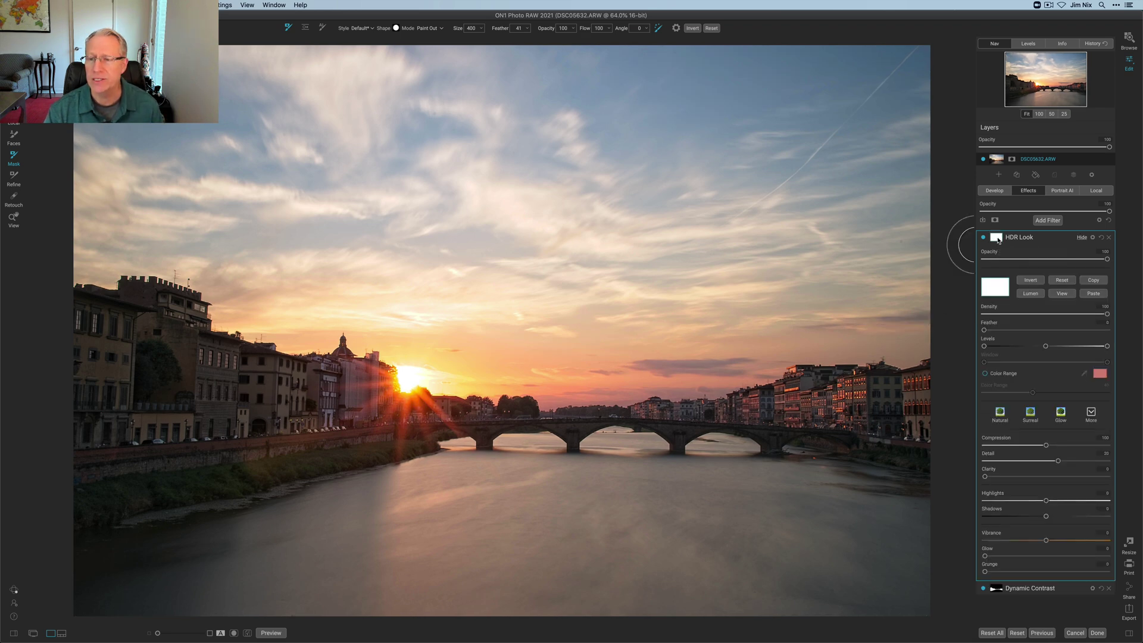
click(1042, 293)
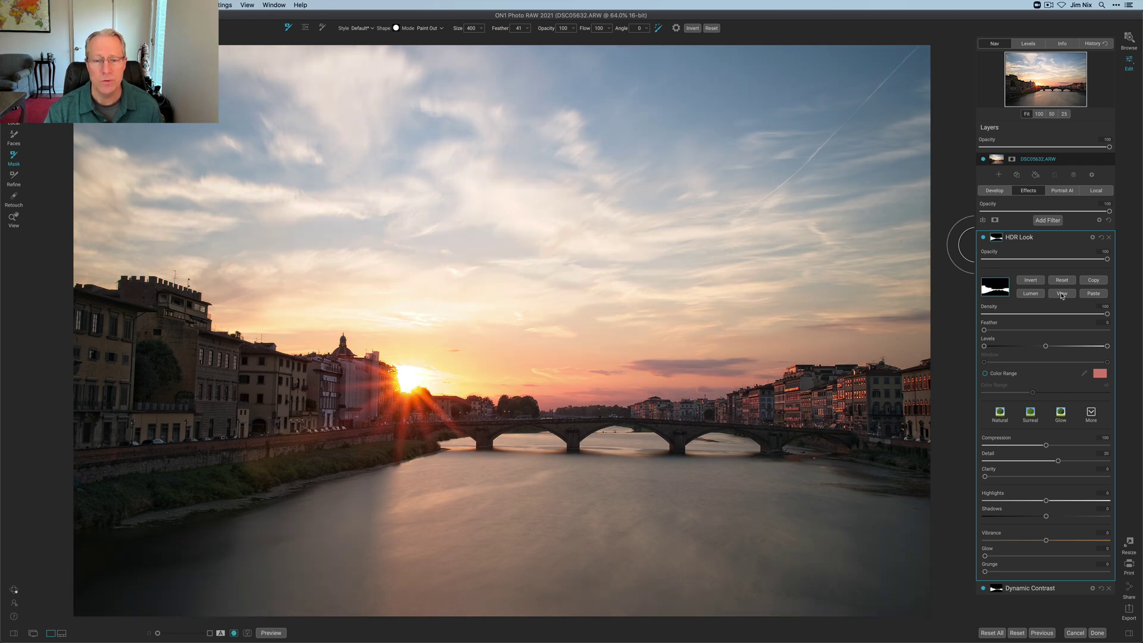
- Inspect the HDR Look mask, then toggle the filter off and on to compare
click(1062, 294)
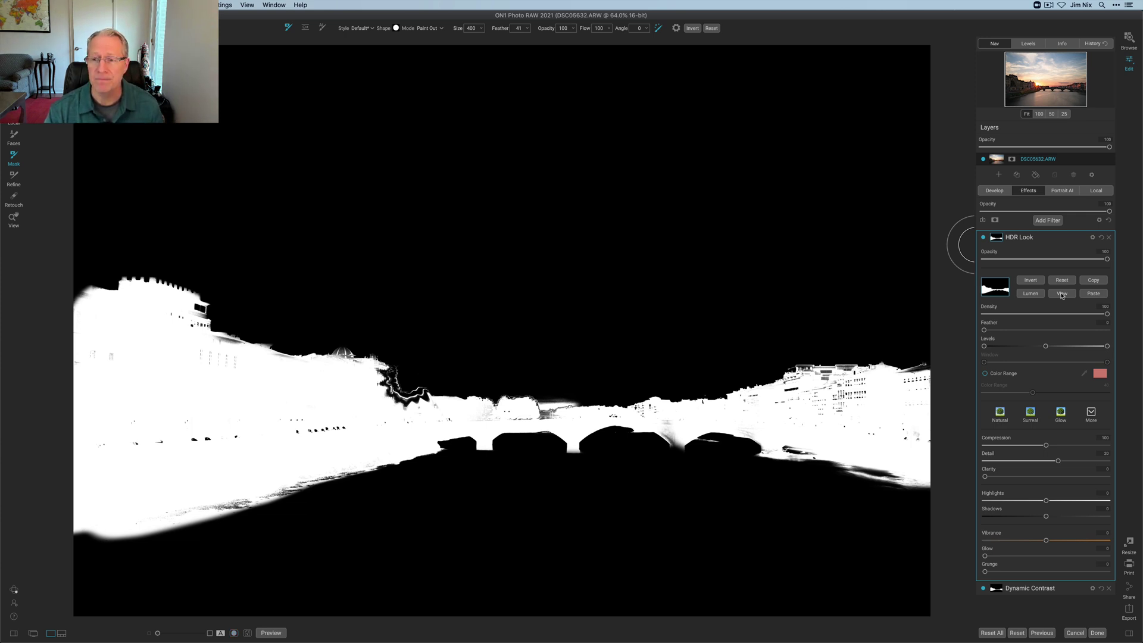
click(1062, 294)
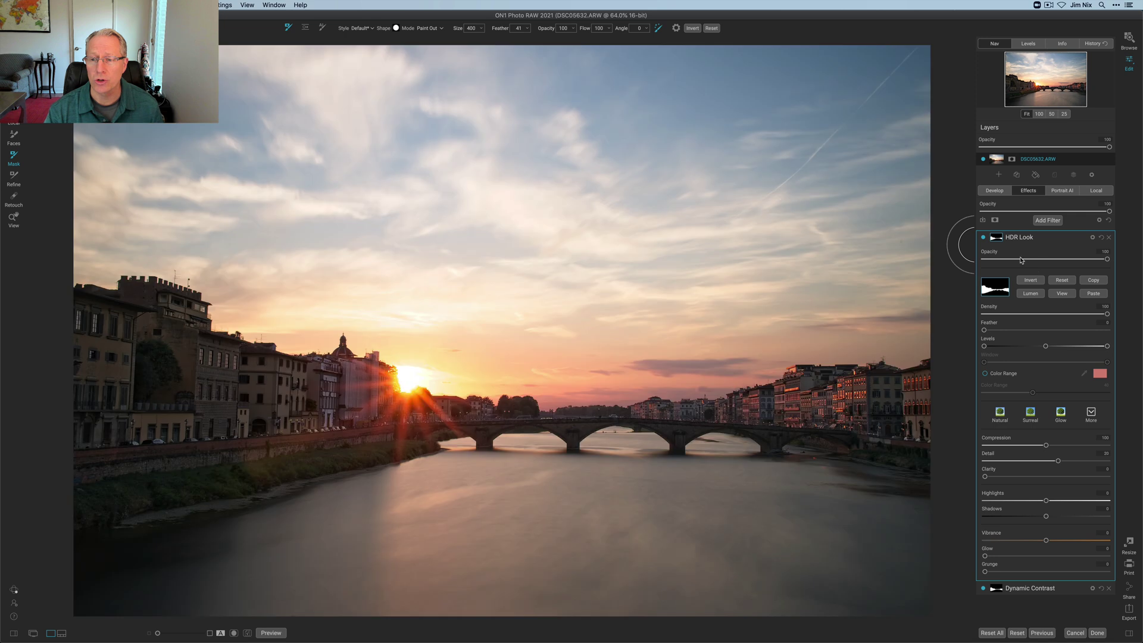
click(983, 238)
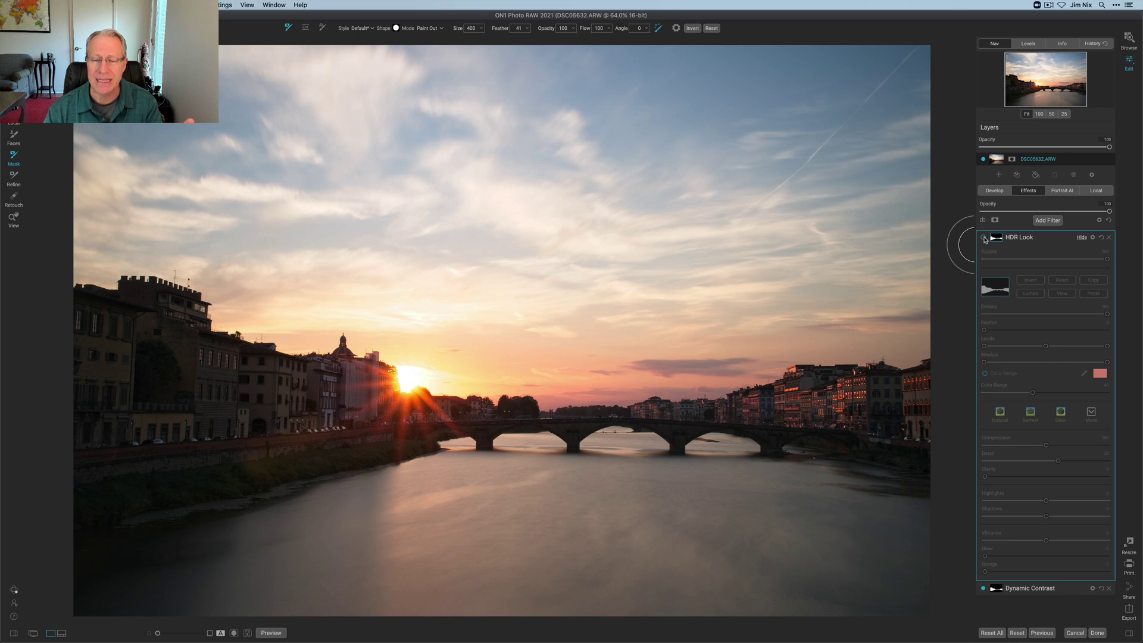
click(984, 238)
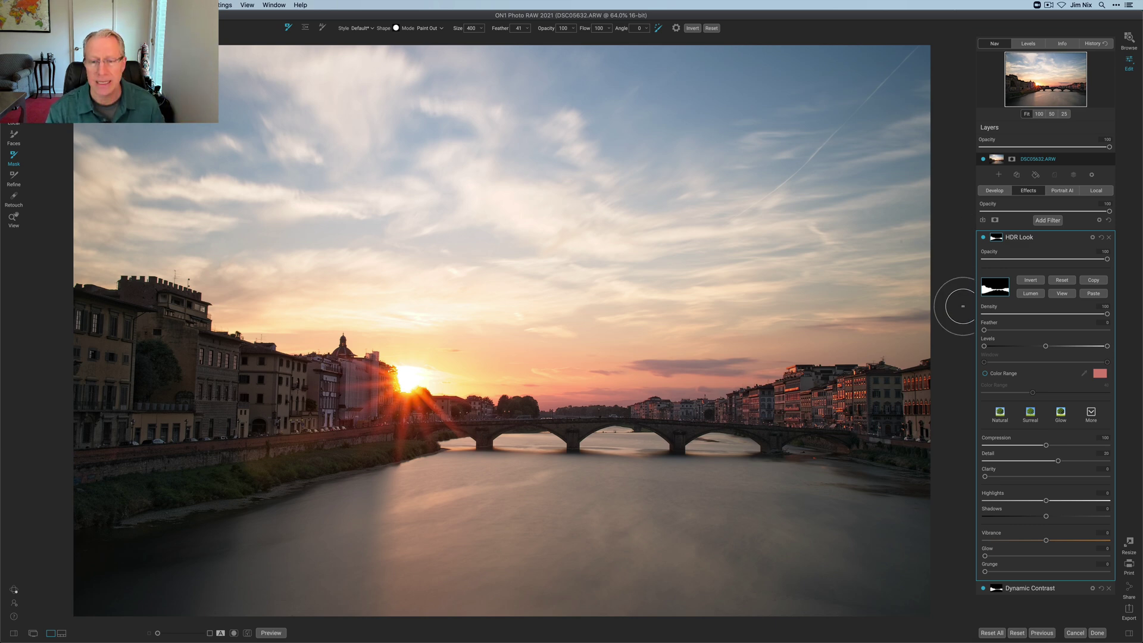
key(backslash)
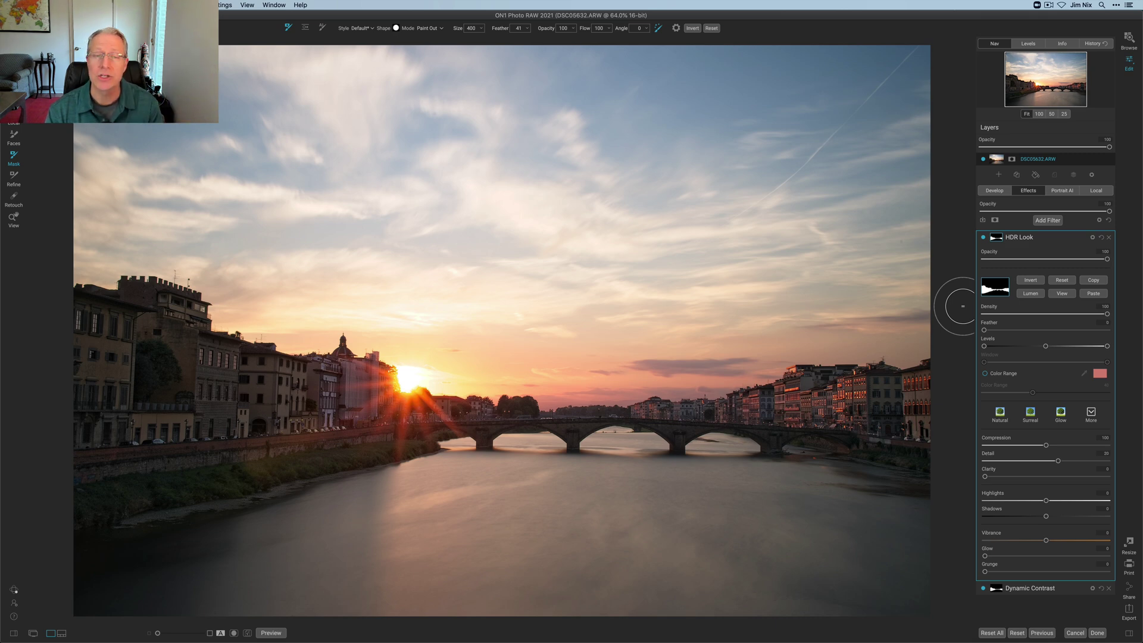
- Add a Noise Reduction filter with luminance noise reduction raised to 75
click(1048, 220)
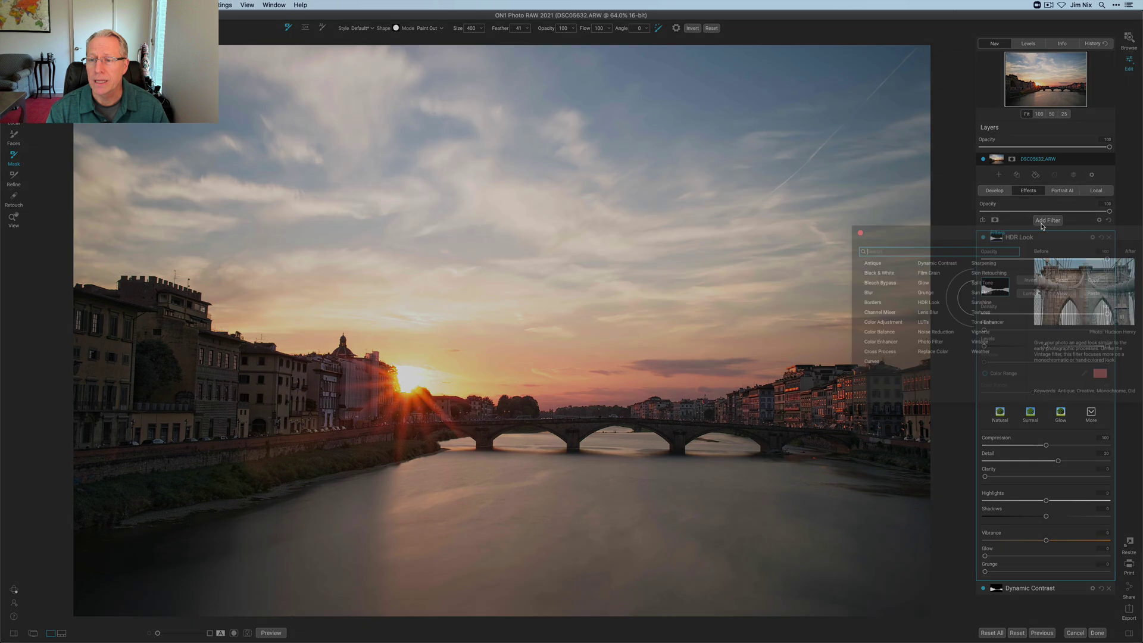
click(936, 333)
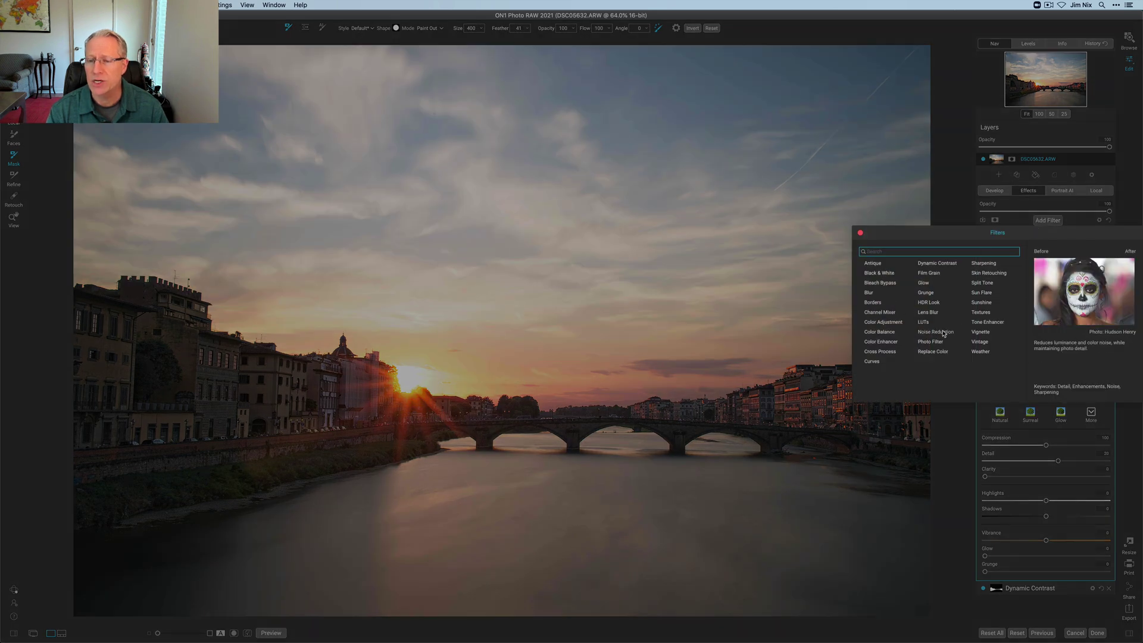
drag(1010, 314, 1075, 315)
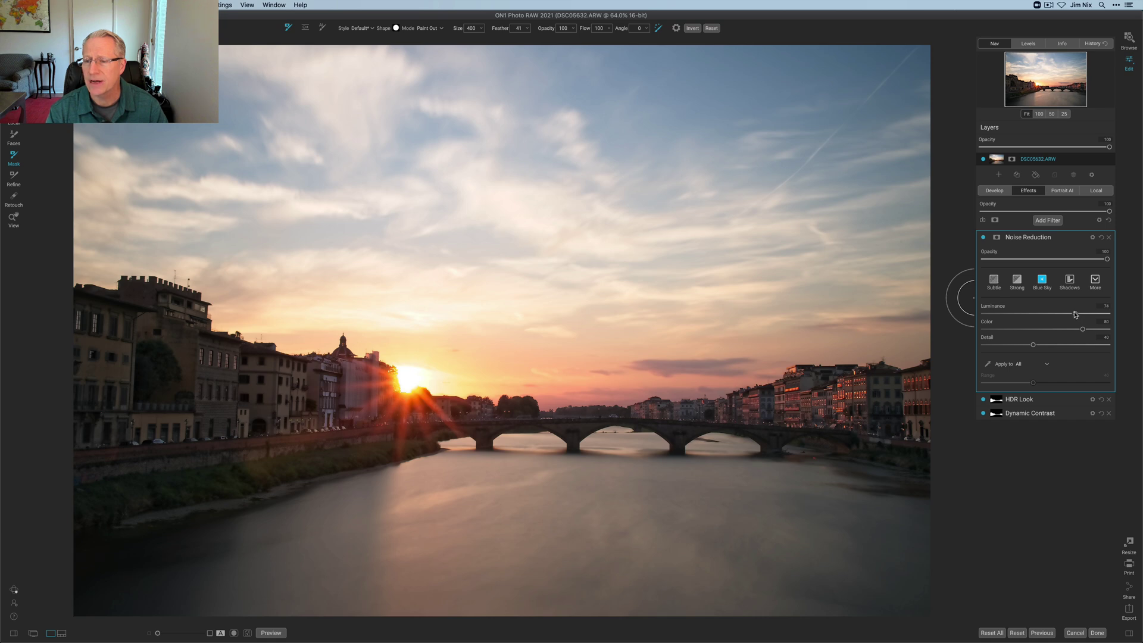
- Paste the copied sky and river mask onto Noise Reduction and inspect it in mask view
click(999, 237)
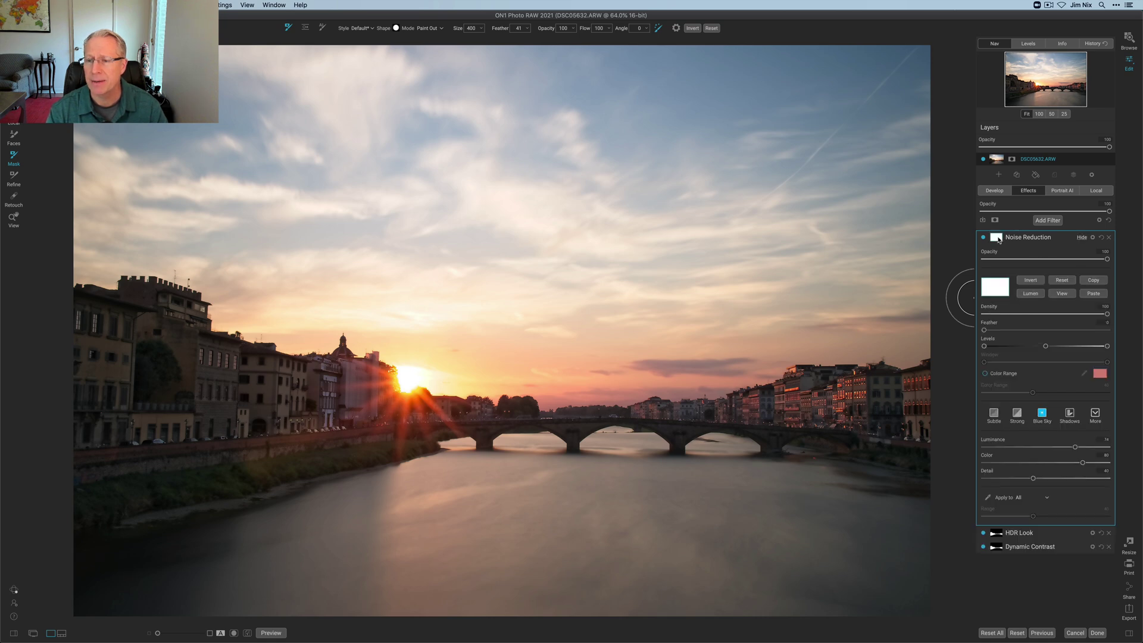
click(1094, 294)
click(1031, 280)
click(1062, 294)
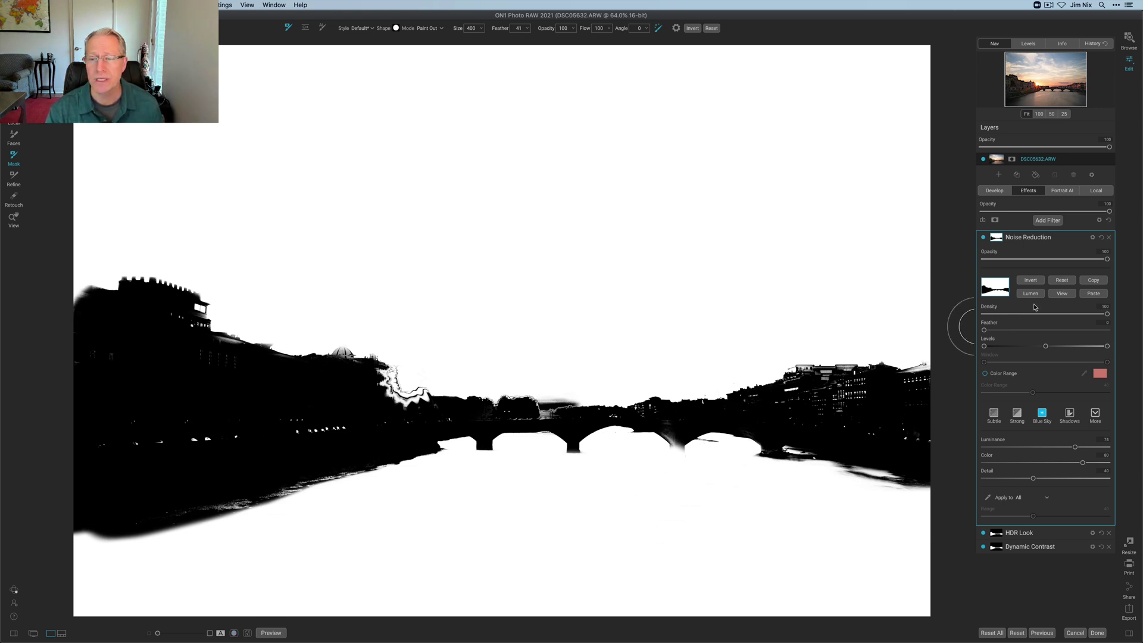
key(super+m)
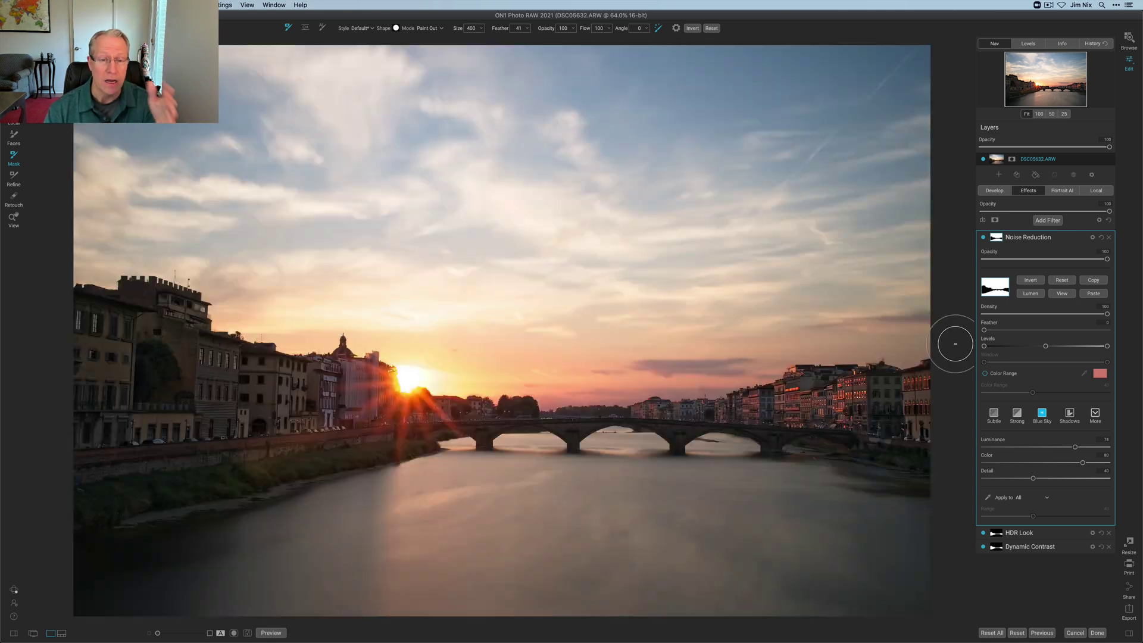
- Toggle Noise Reduction off and back on to compare, then bring up the Filters browser
click(984, 237)
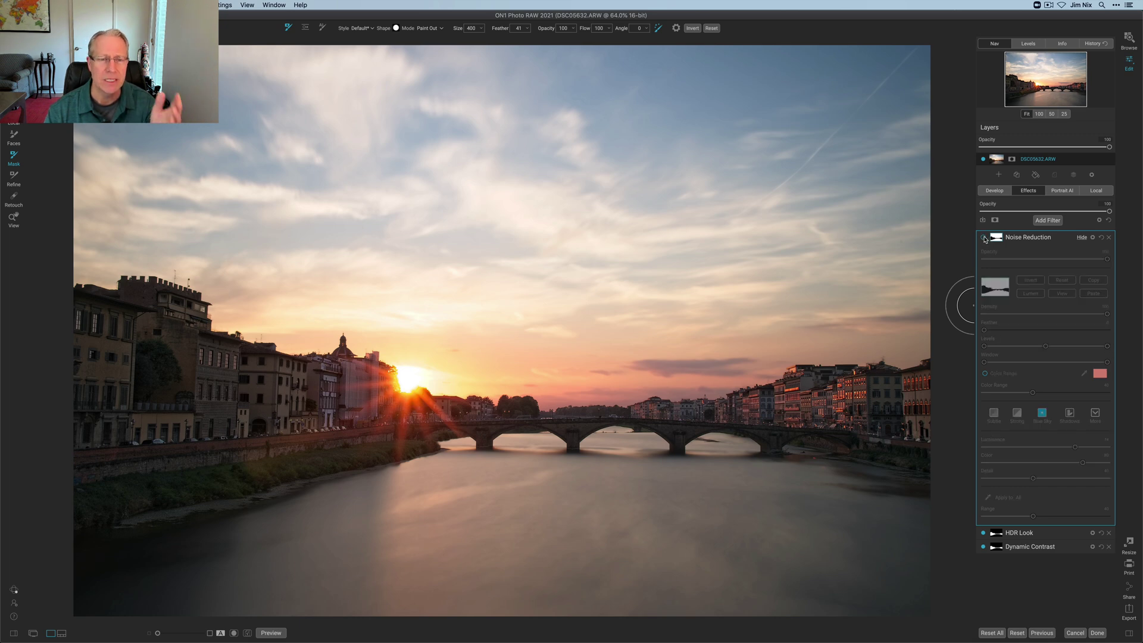
click(984, 238)
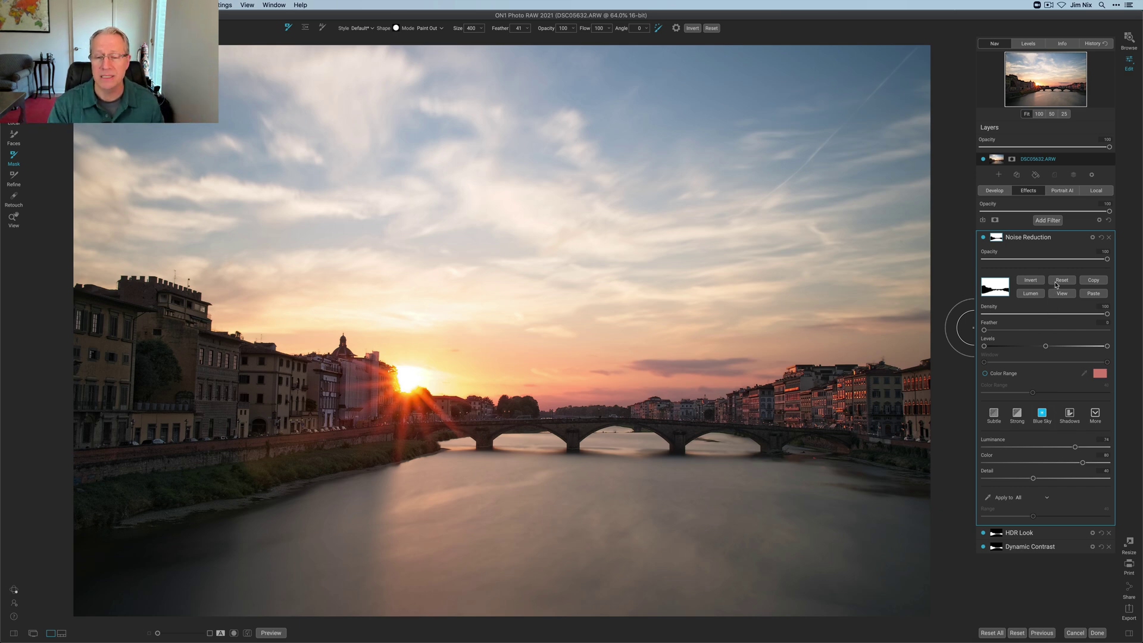
click(1049, 221)
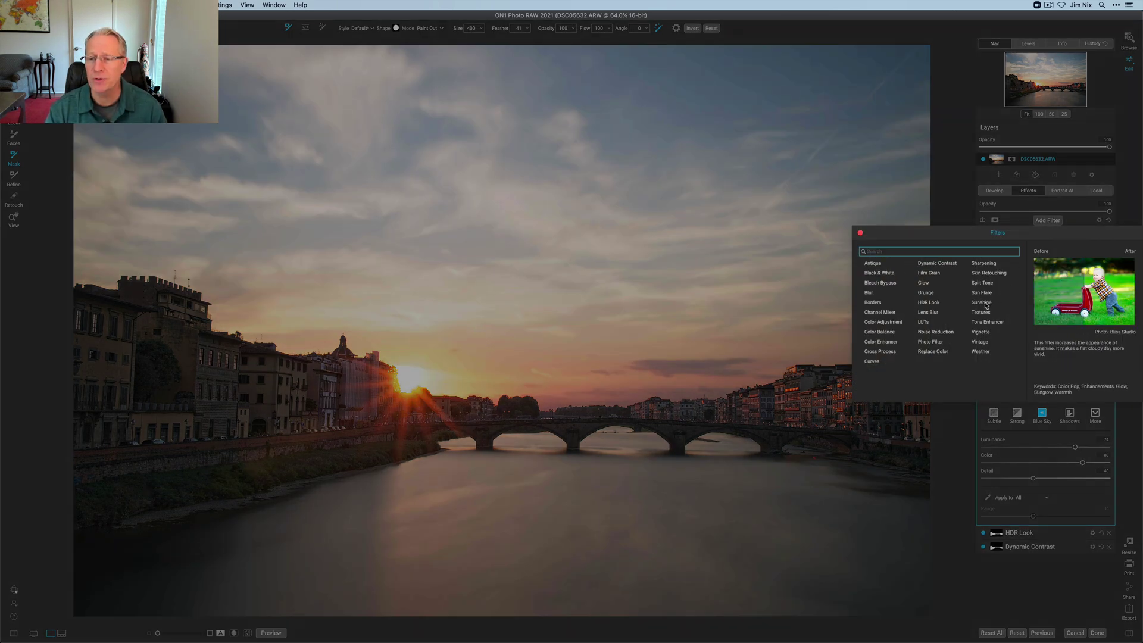
- Add a Sunshine filter at Amount 60, compare it off and on, and attach a mask
click(986, 303)
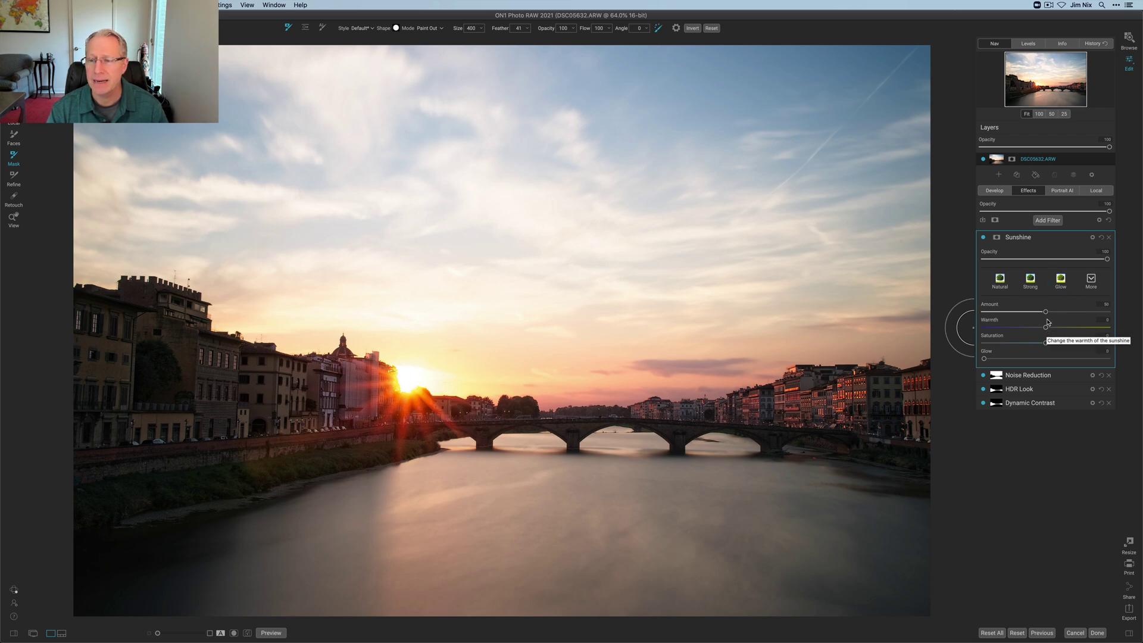
drag(1052, 312, 1058, 313)
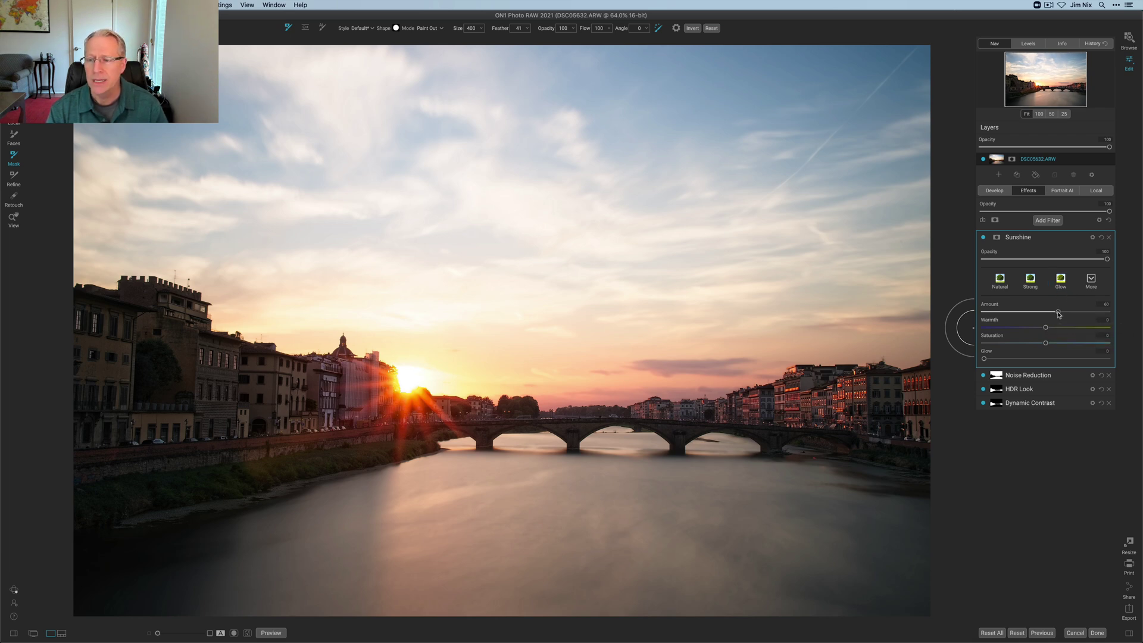
click(984, 238)
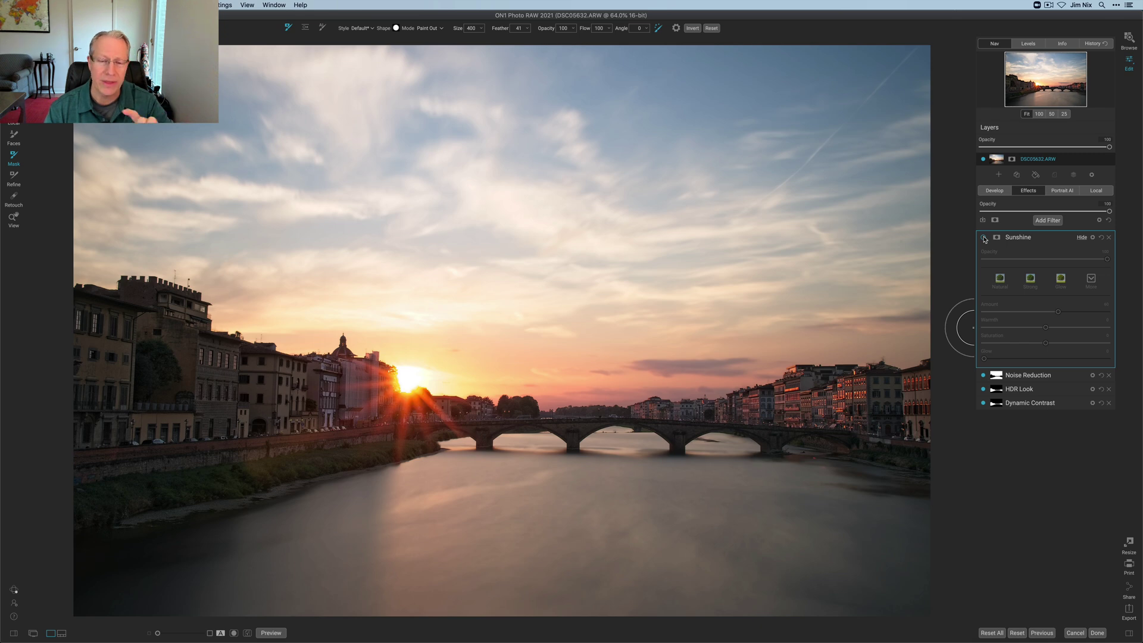
click(983, 237)
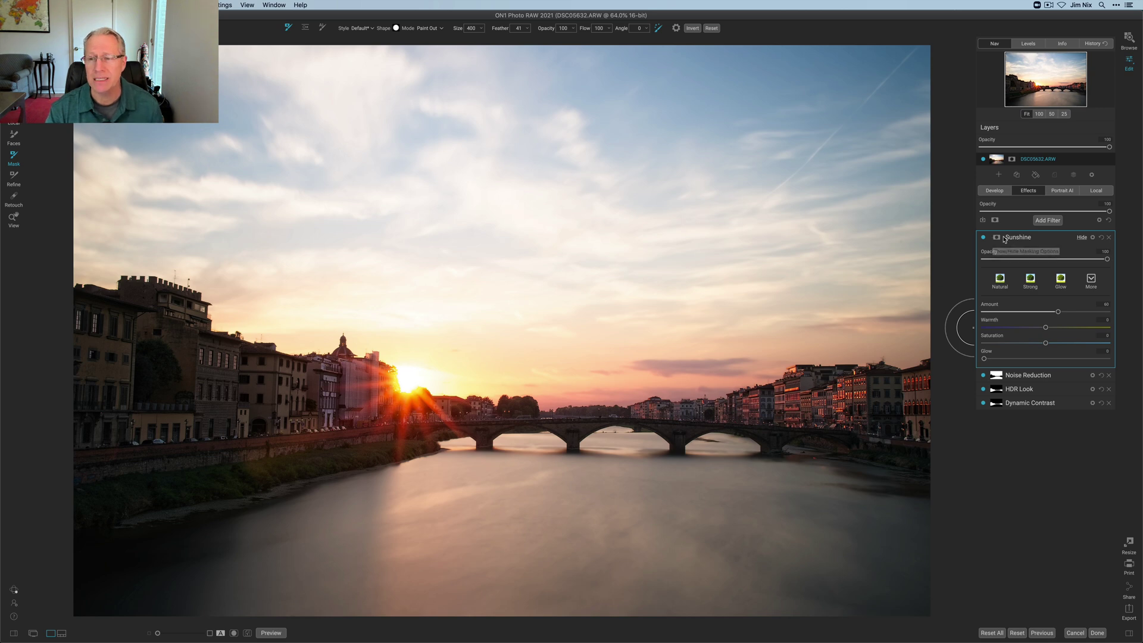
click(994, 239)
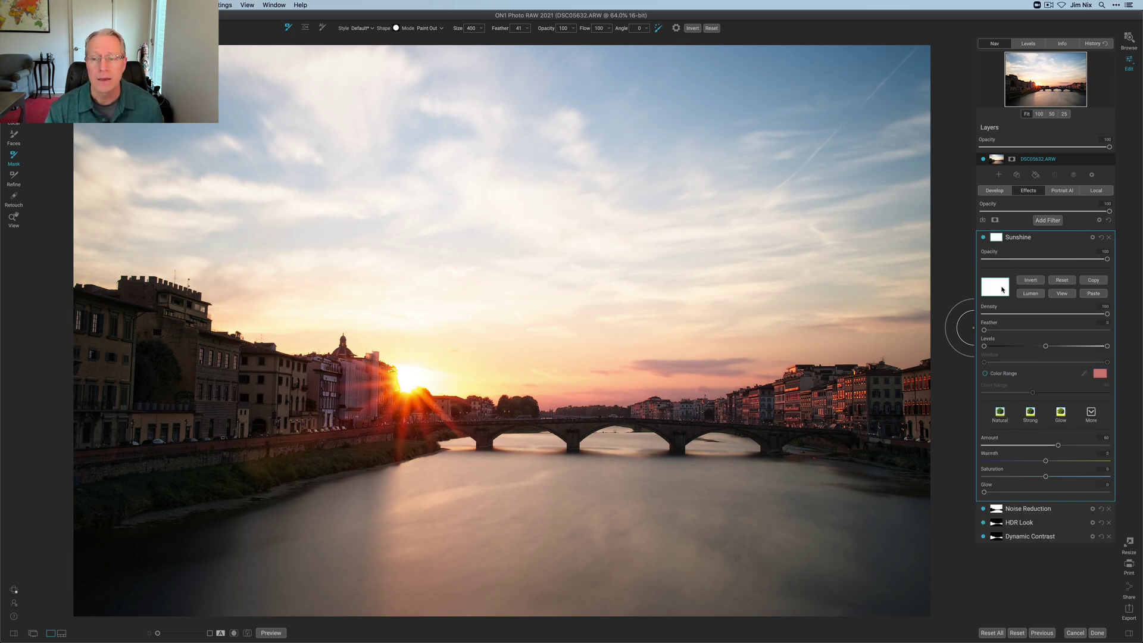
- With the AI Quick Mask tool in Drop mode, brush over the sky
click(321, 28)
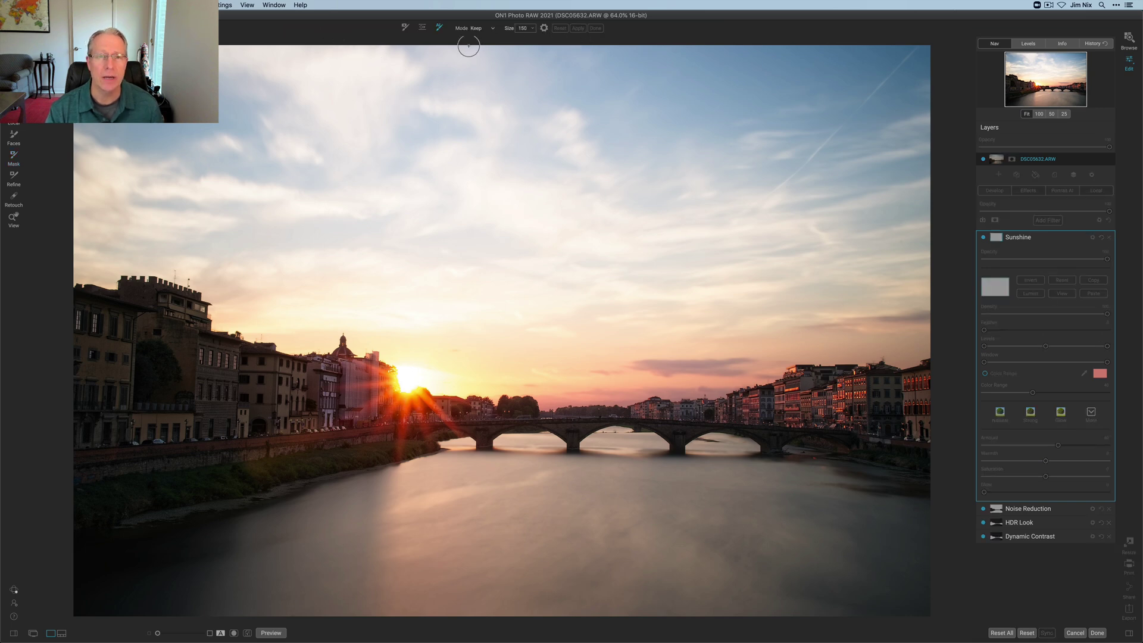
click(476, 28)
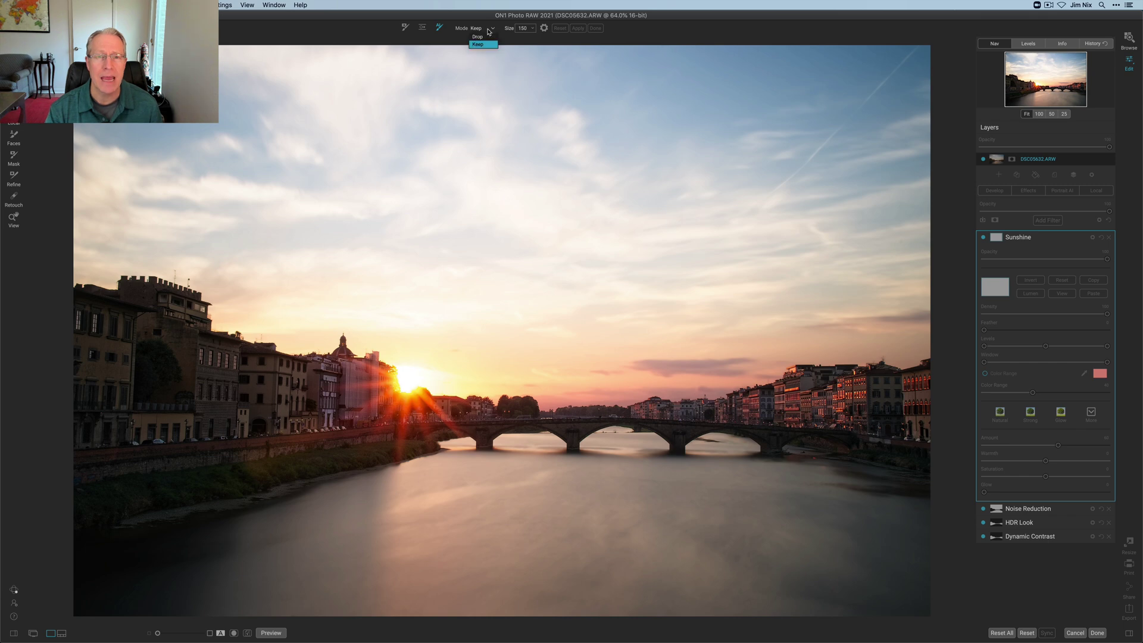
click(480, 35)
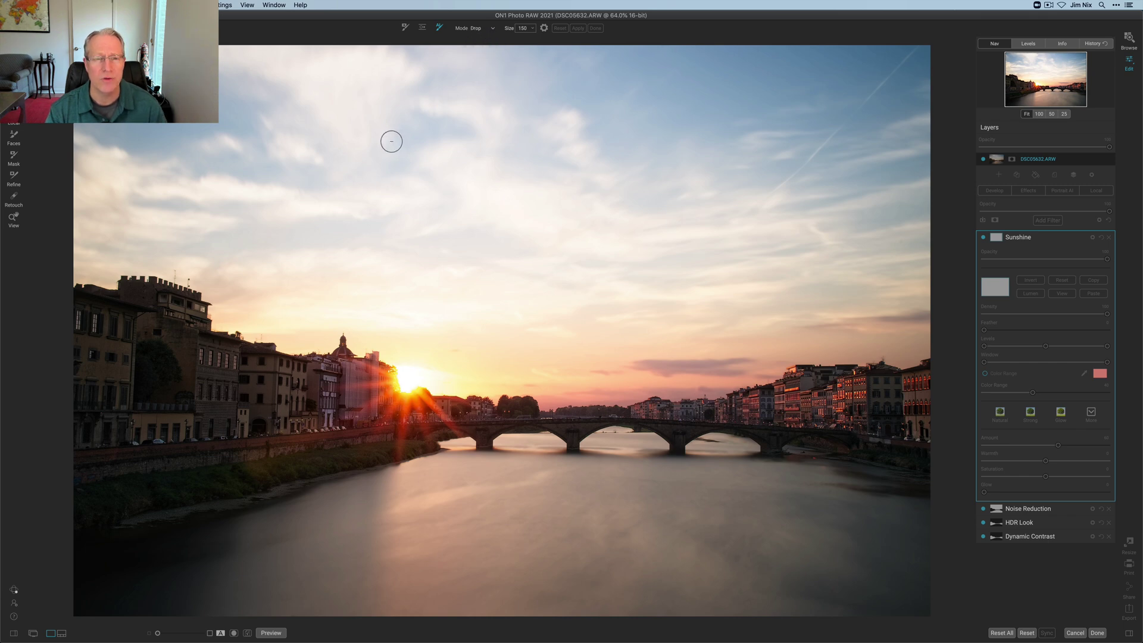
mouse_move(134, 123)
mouse_down()
mouse_move(529, 134)
mouse_move(771, 107)
mouse_move(895, 169)
mouse_move(644, 231)
mouse_move(216, 210)
mouse_move(423, 277)
mouse_move(697, 318)
mouse_move(849, 291)
mouse_up()
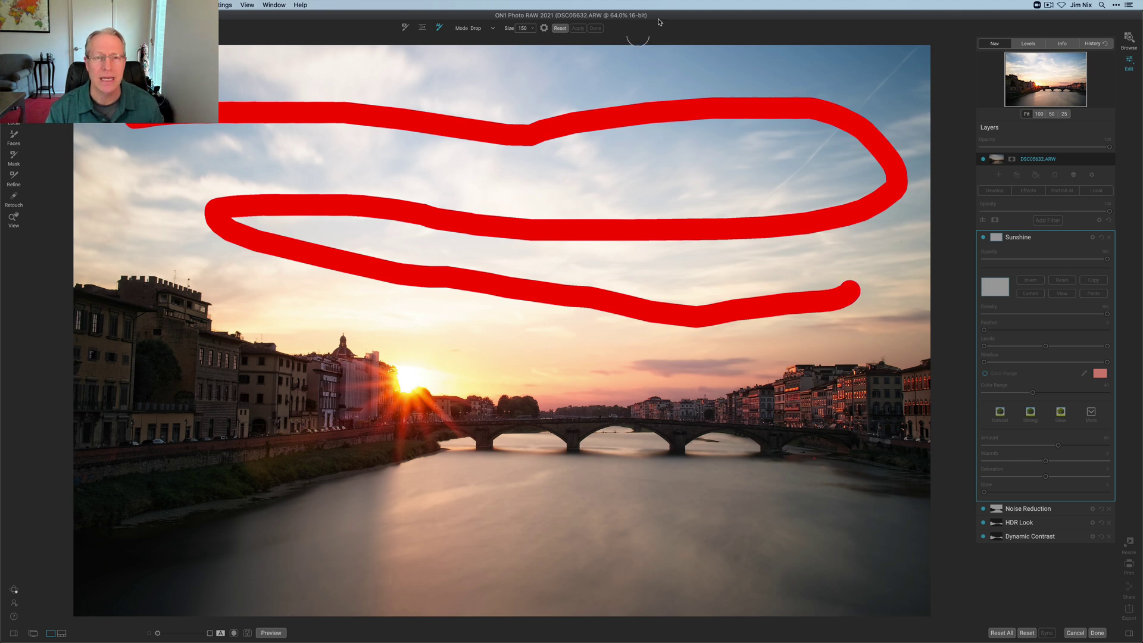
- Switch the hint mode to Keep and brush over the buildings and riverbank
click(477, 28)
click(484, 44)
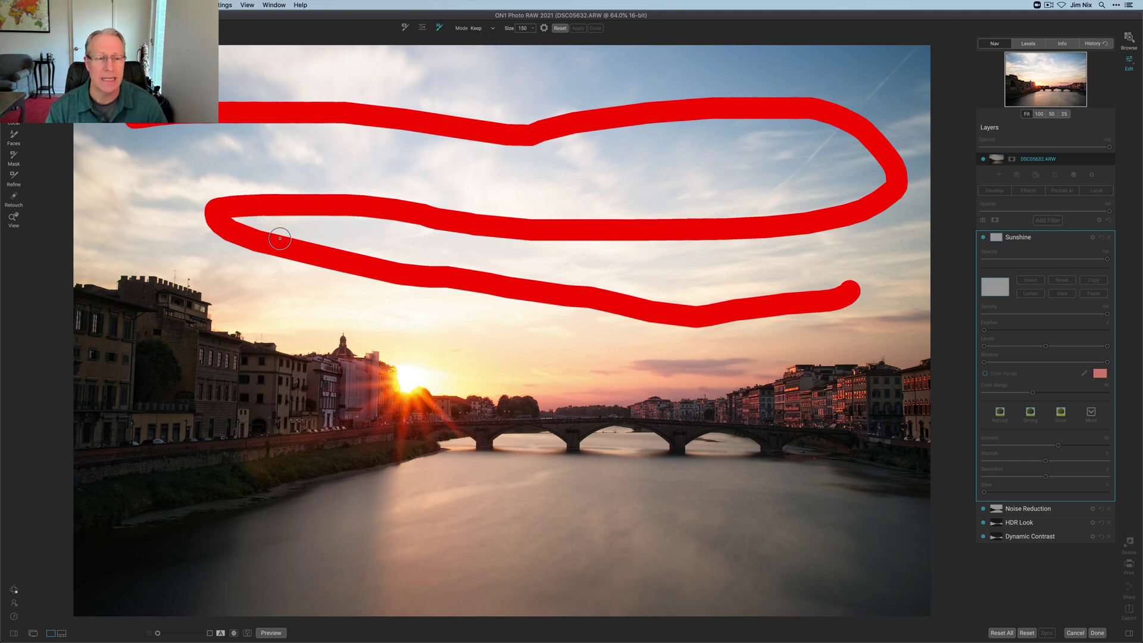
mouse_move(107, 327)
mouse_down()
mouse_move(147, 321)
mouse_move(226, 400)
mouse_move(317, 425)
mouse_move(682, 440)
mouse_move(805, 419)
mouse_move(889, 453)
mouse_move(885, 530)
mouse_move(787, 488)
mouse_move(678, 513)
mouse_move(606, 562)
mouse_move(543, 518)
mouse_move(501, 514)
mouse_move(458, 550)
mouse_move(319, 498)
mouse_move(218, 546)
mouse_move(149, 505)
mouse_move(136, 446)
mouse_move(219, 454)
mouse_up()
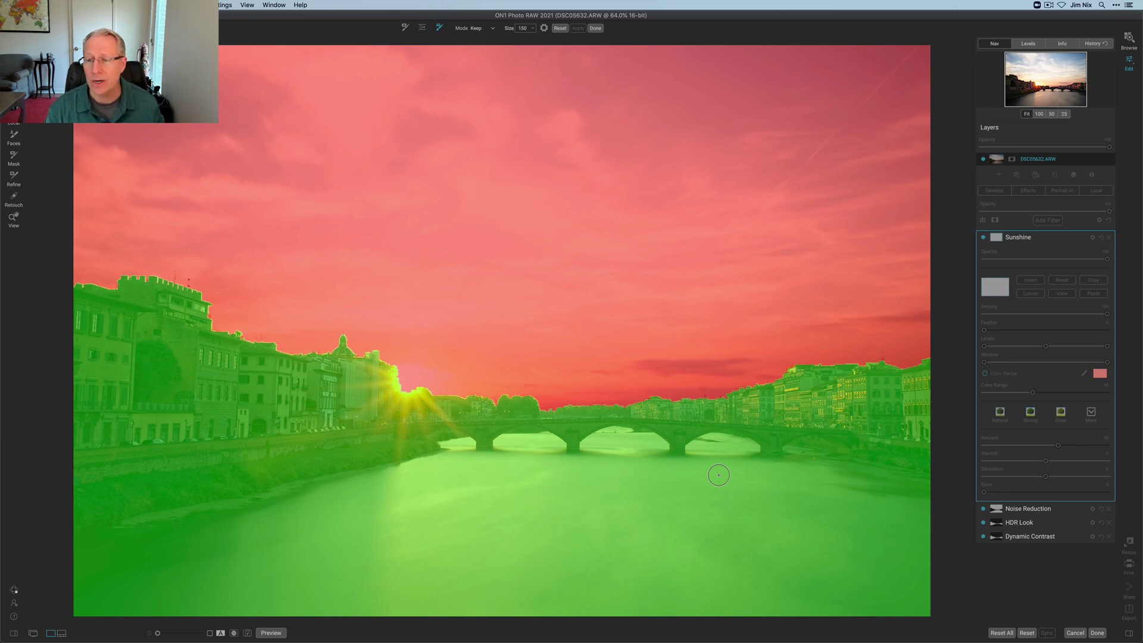
- Compute the Sunshine mask from the hints, check it in mask view, and toggle Sunshine off and on
click(596, 29)
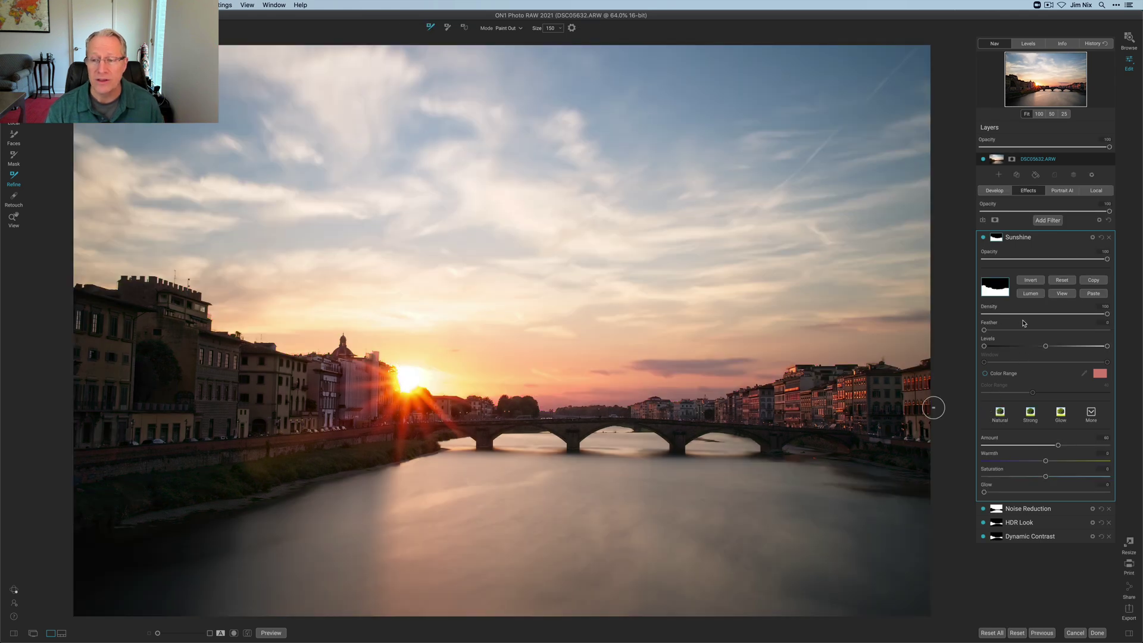
click(1061, 297)
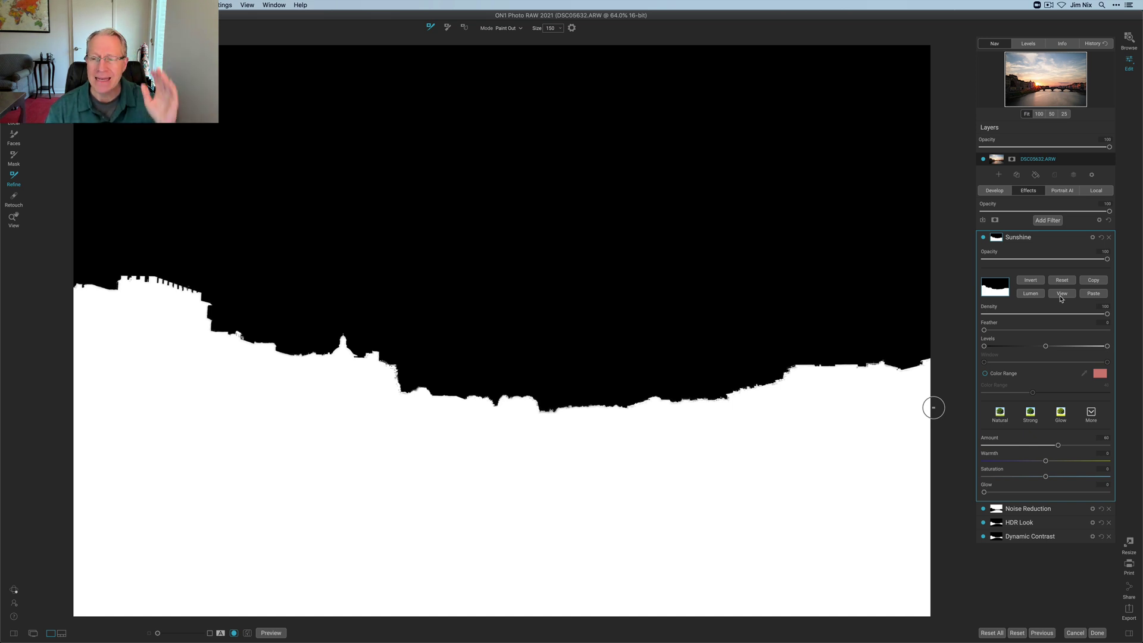
click(1062, 297)
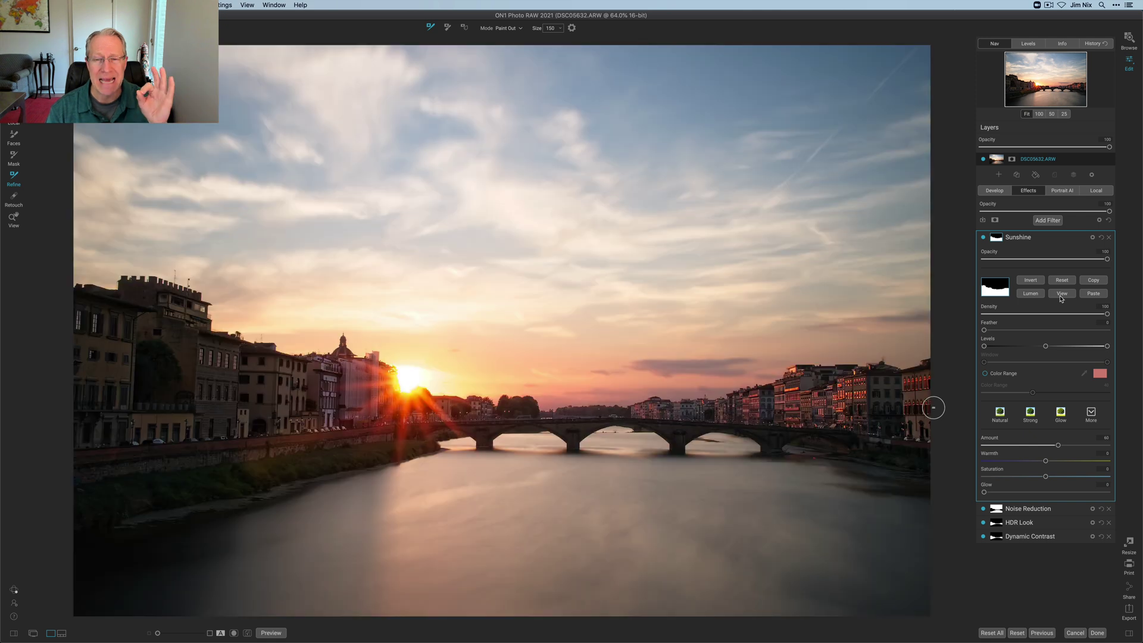
click(984, 237)
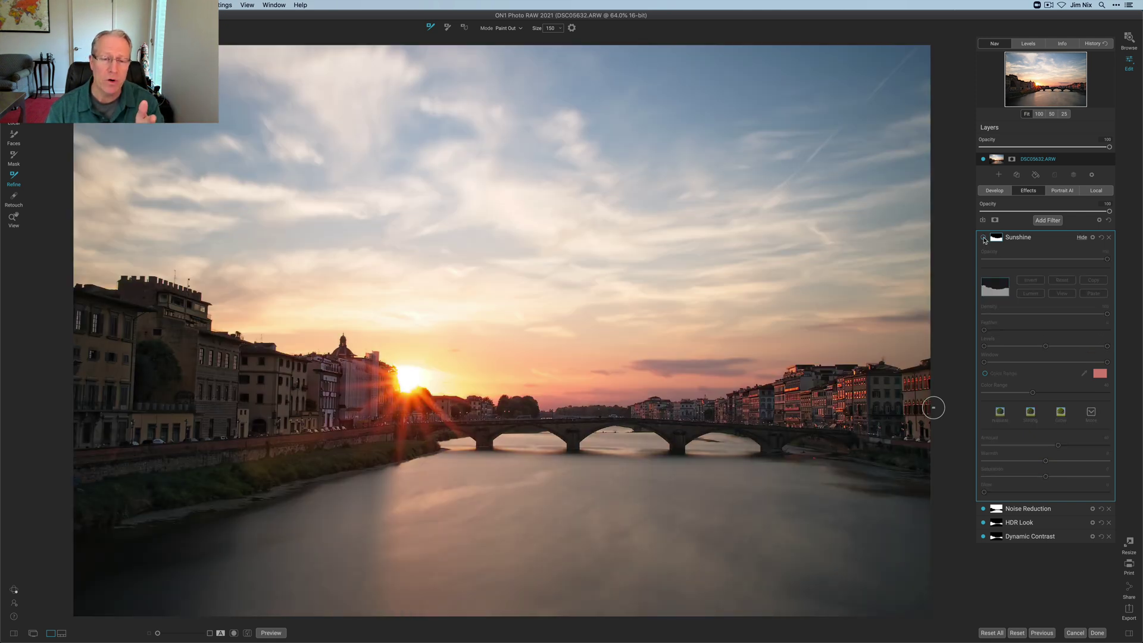
click(984, 237)
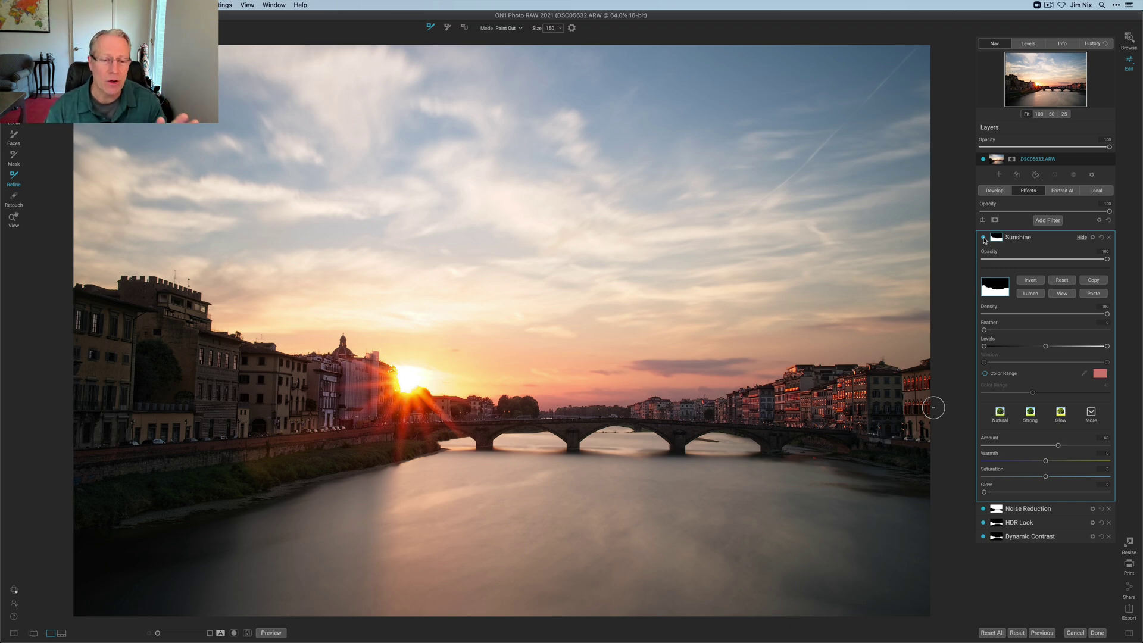
- In Develop, warm Temperature from 4450 to 4650 and raise Vibrance from 0 to 5
click(995, 190)
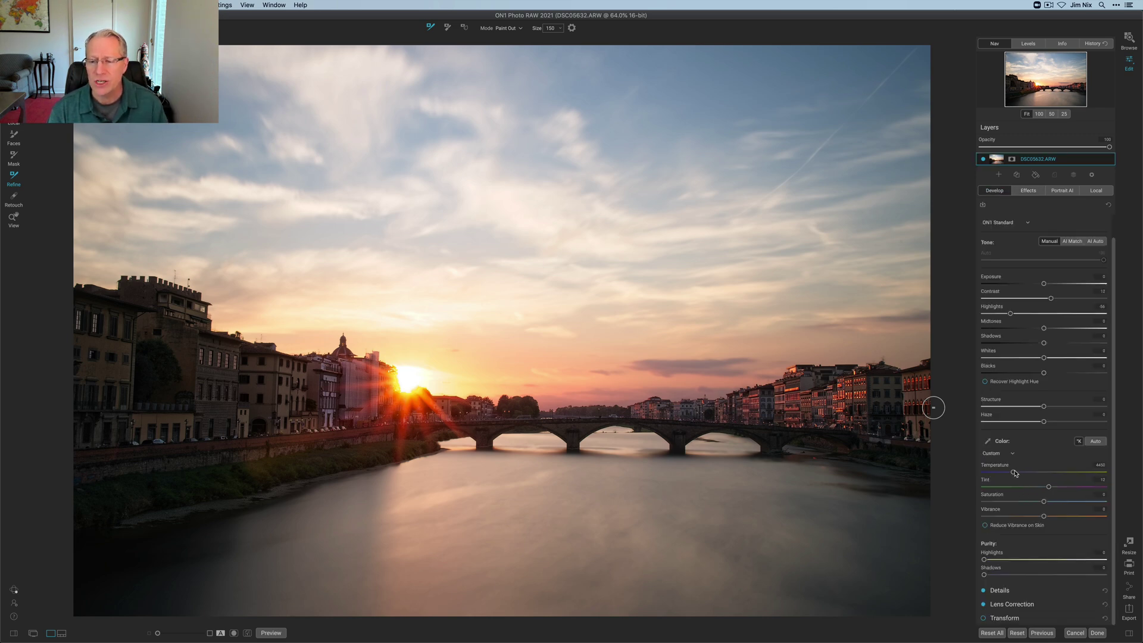
drag(1016, 473, 1054, 488)
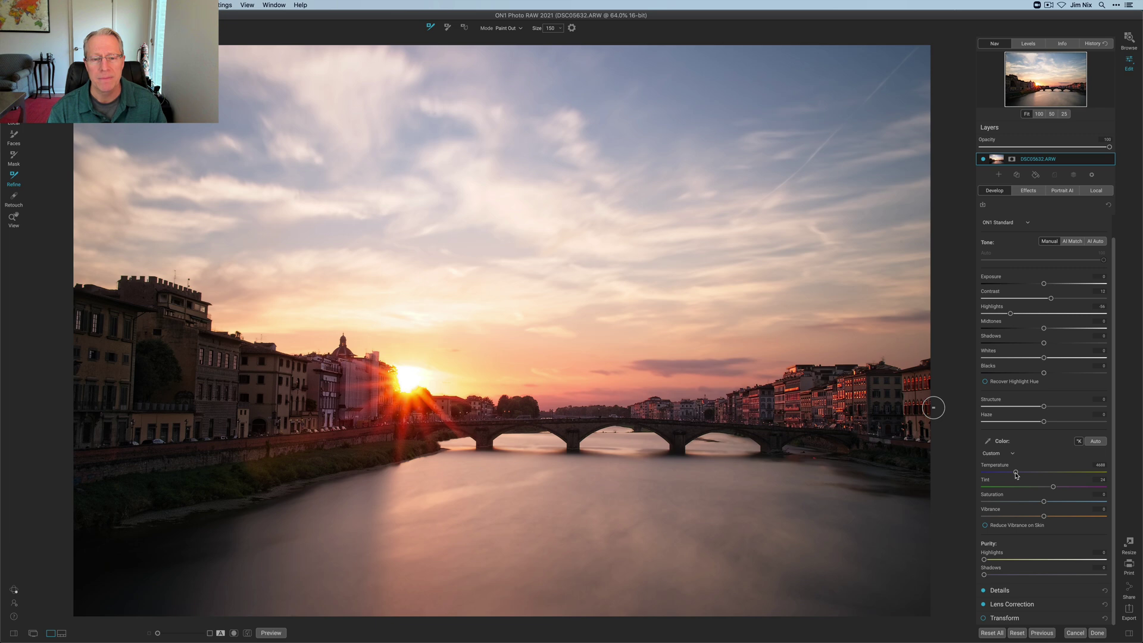
drag(1045, 517, 1048, 504)
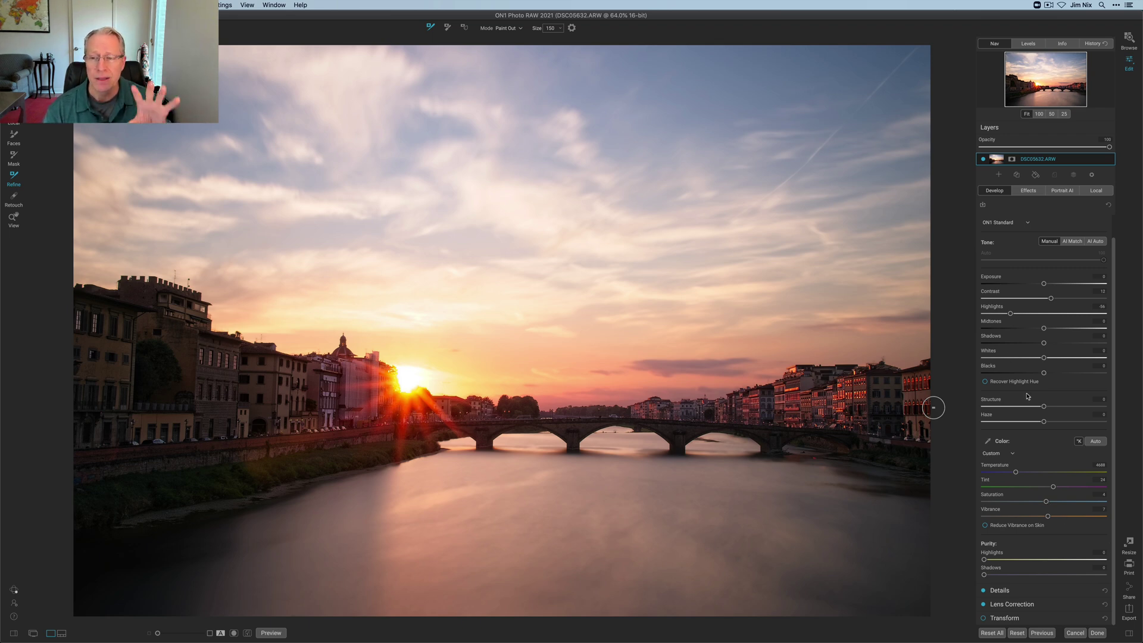
click(1029, 190)
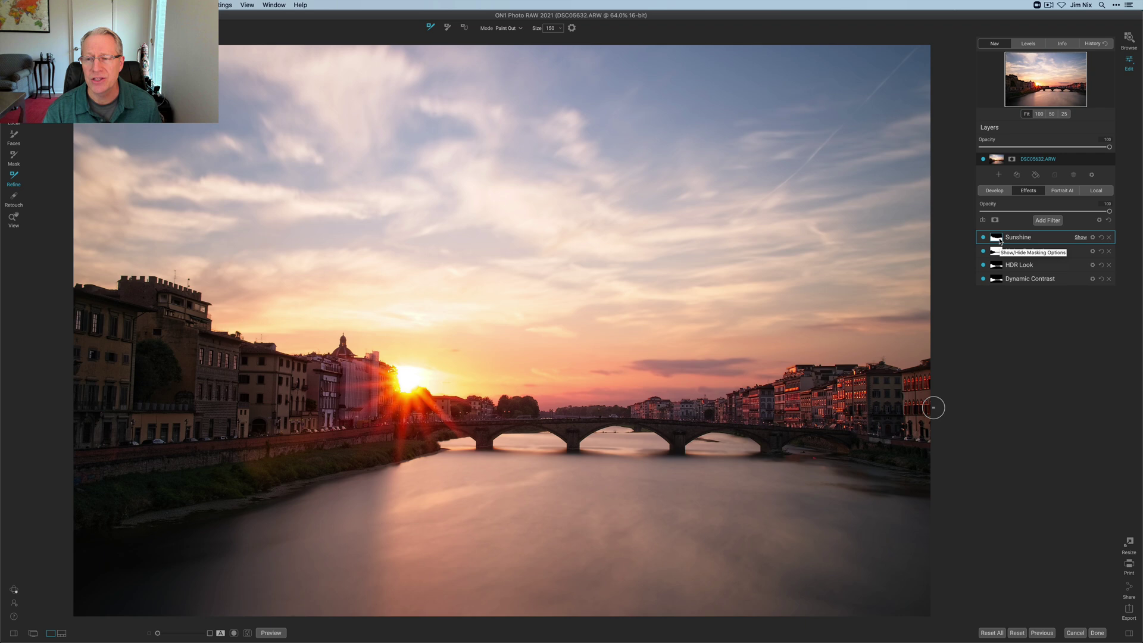
- Show the Develop settings, then toggle the preview with P to compare the original and edited sunset
click(999, 190)
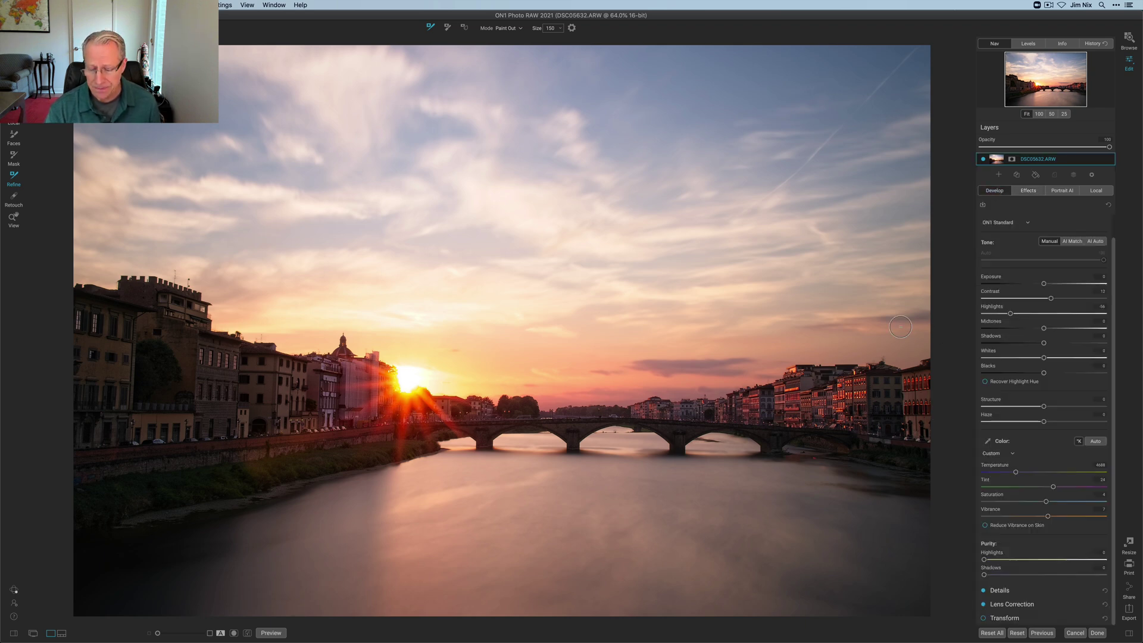
key(z)
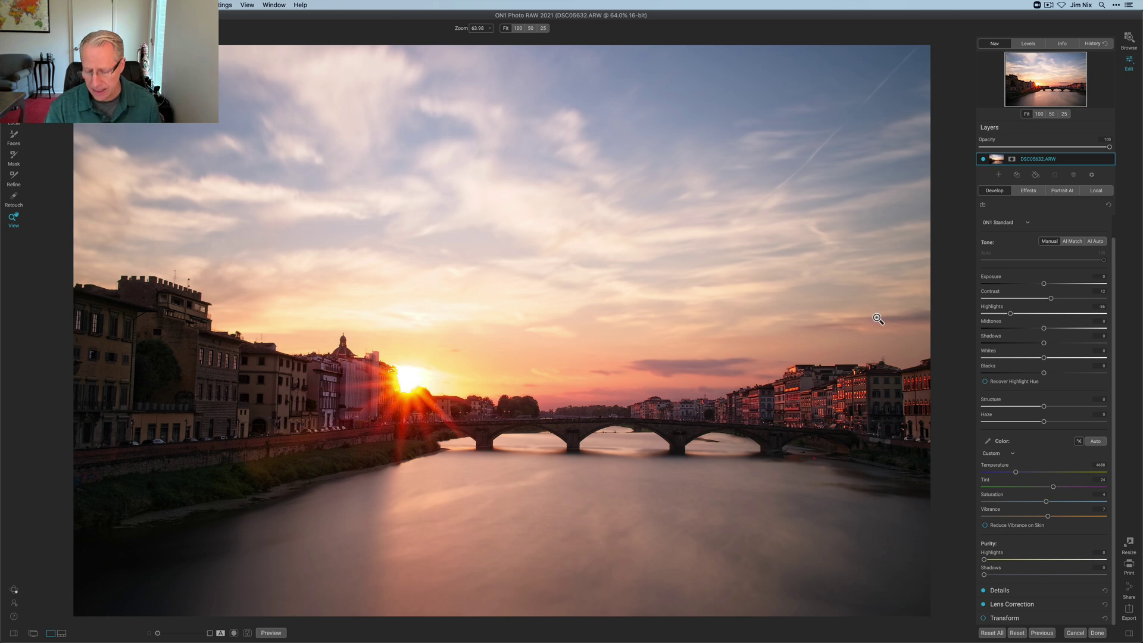
key(p)
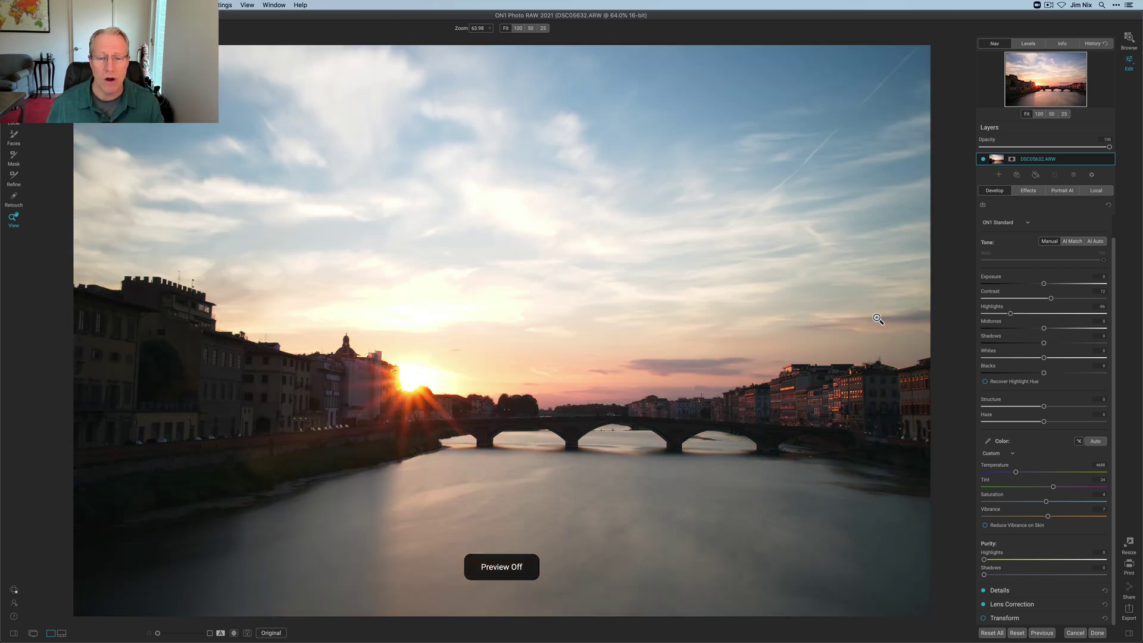
key(p)
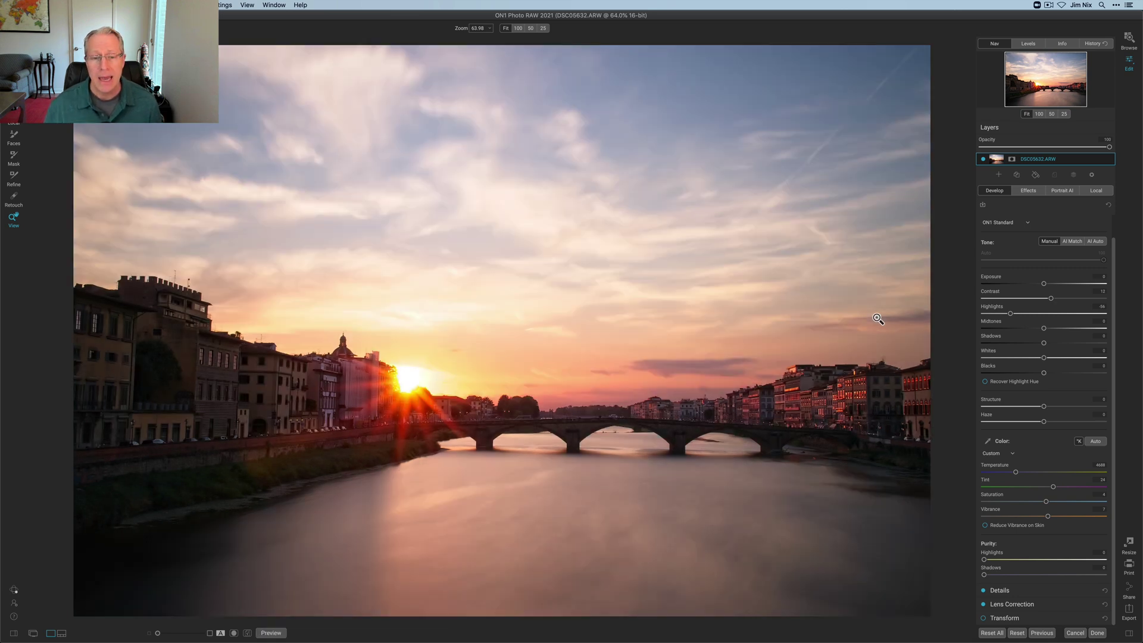